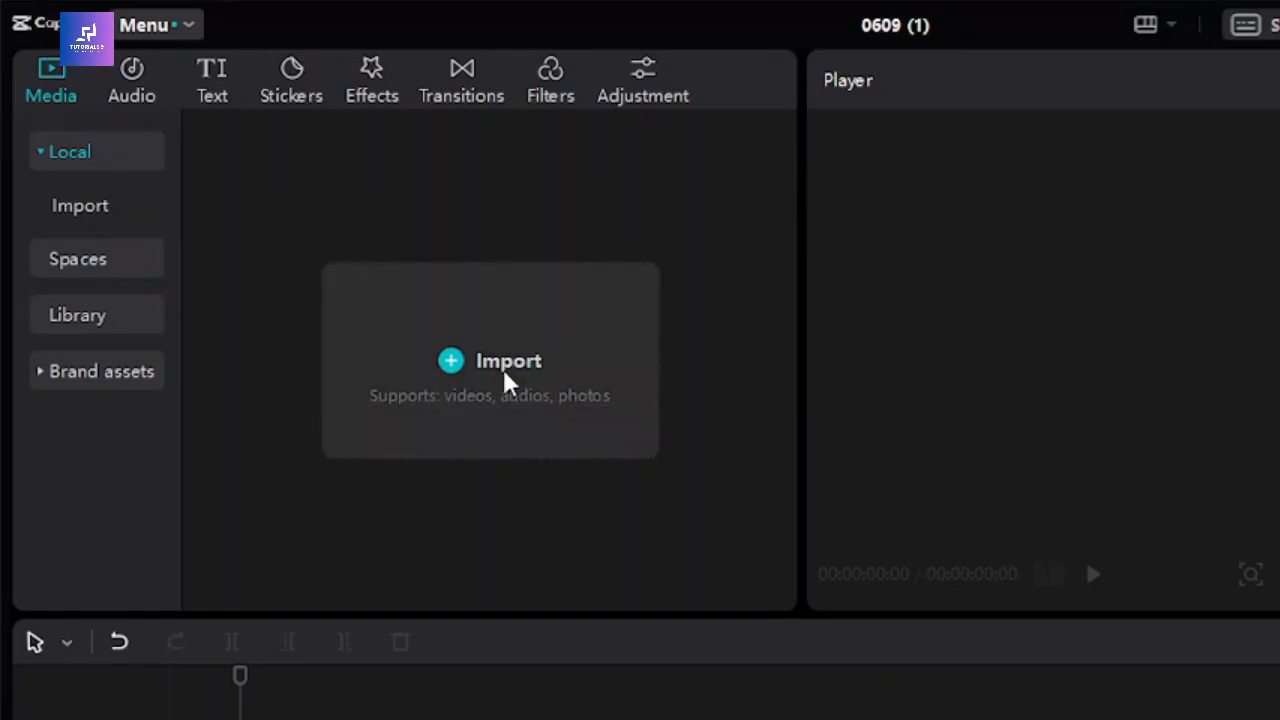
# - Import sample.mp4 from the Videos folder and place it at the start of the timeline
pyautogui.click(502, 366)
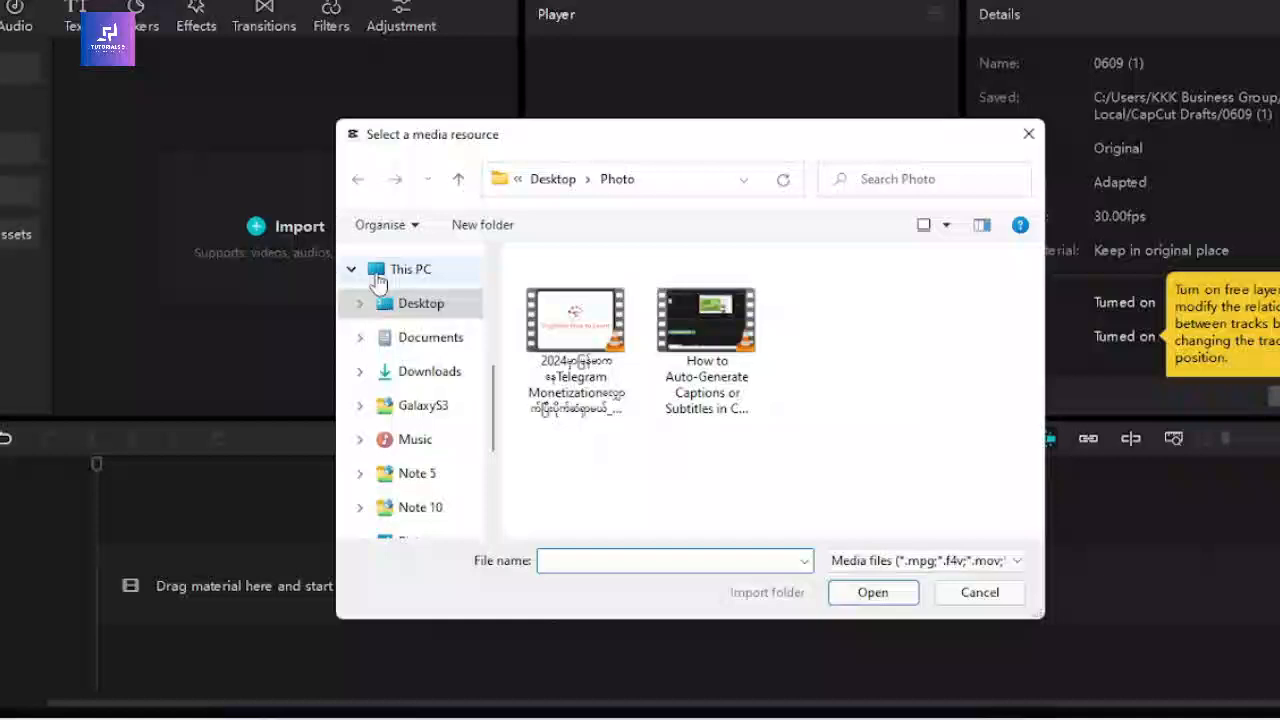
pyautogui.scroll(-3, 675, 600)
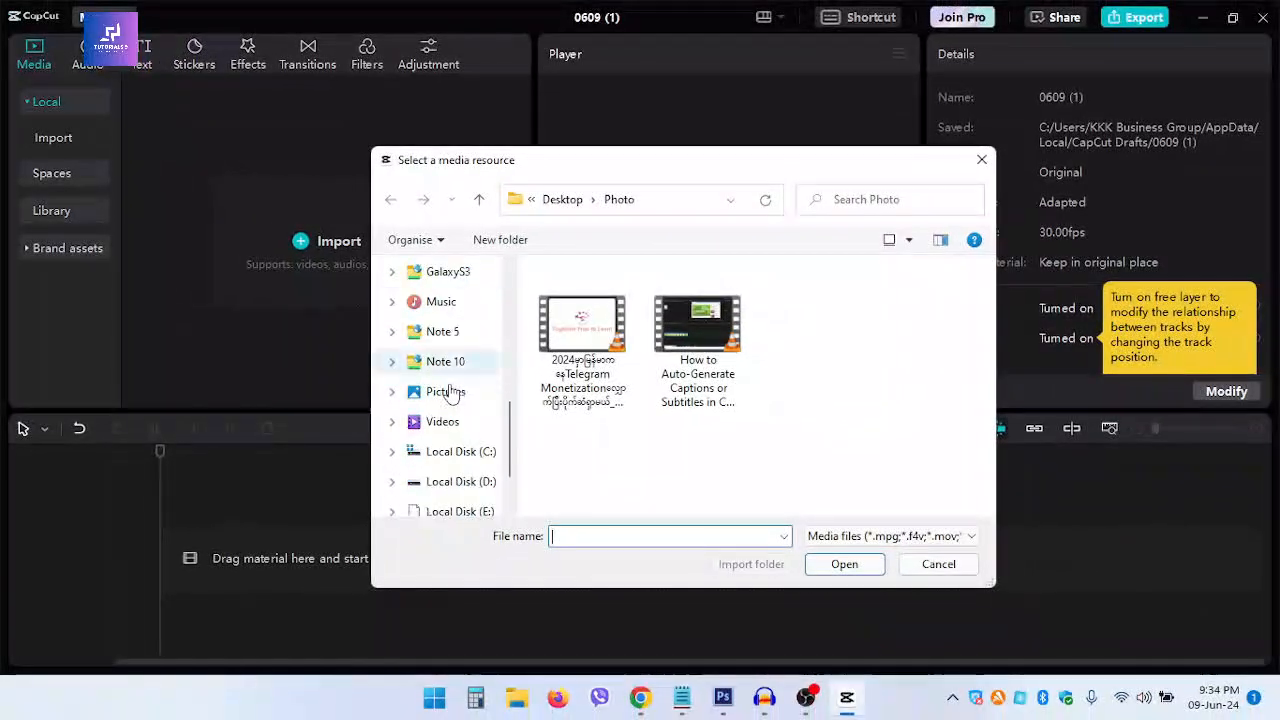
pyautogui.click(450, 422)
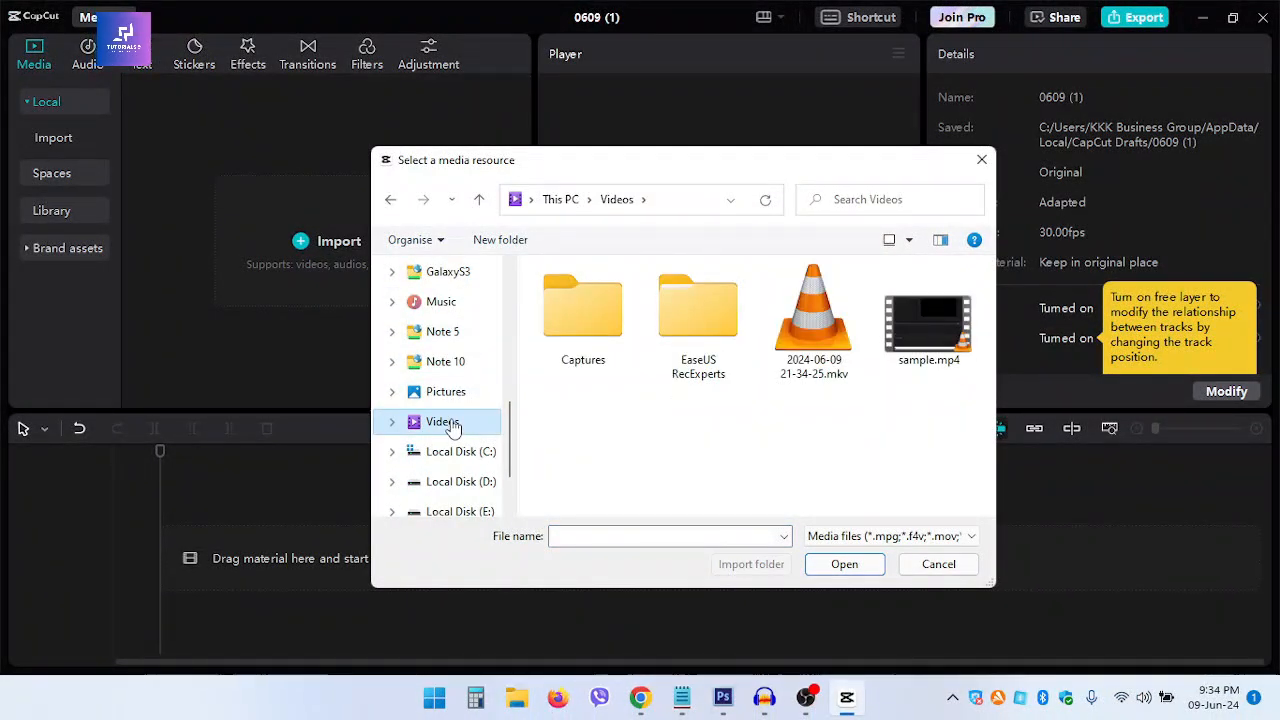
pyautogui.click(930, 337)
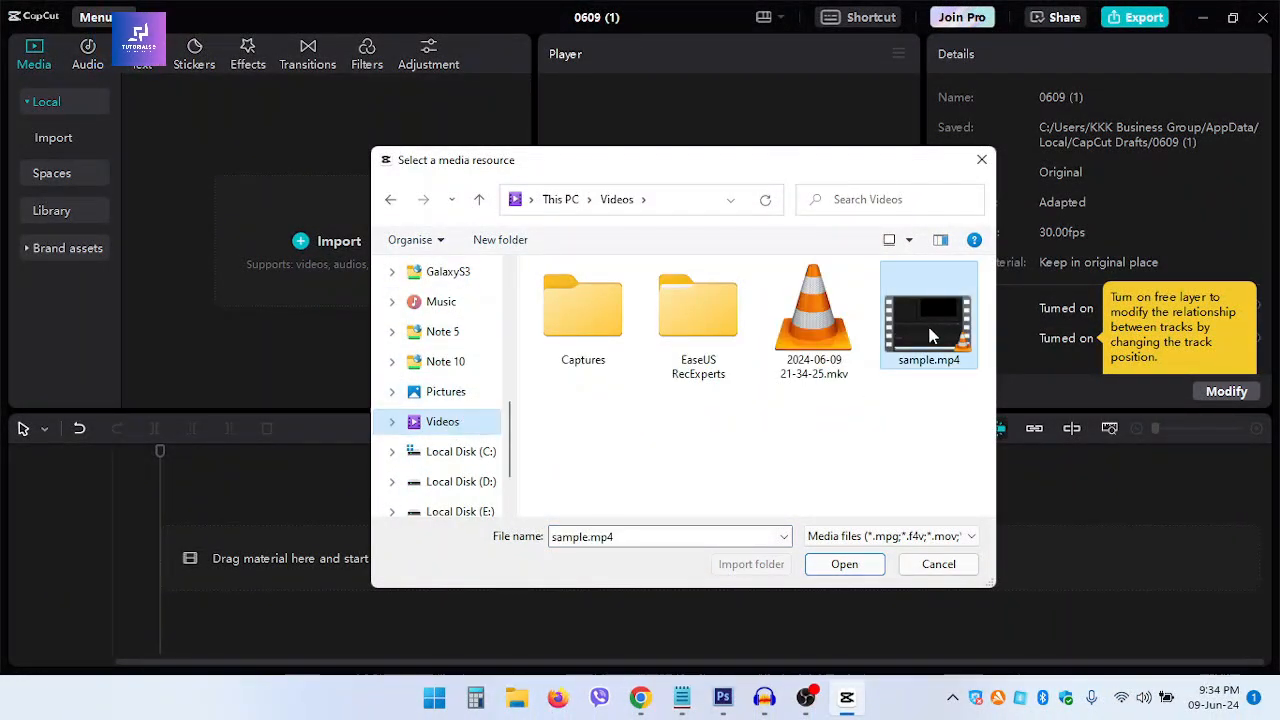
pyautogui.click(866, 566)
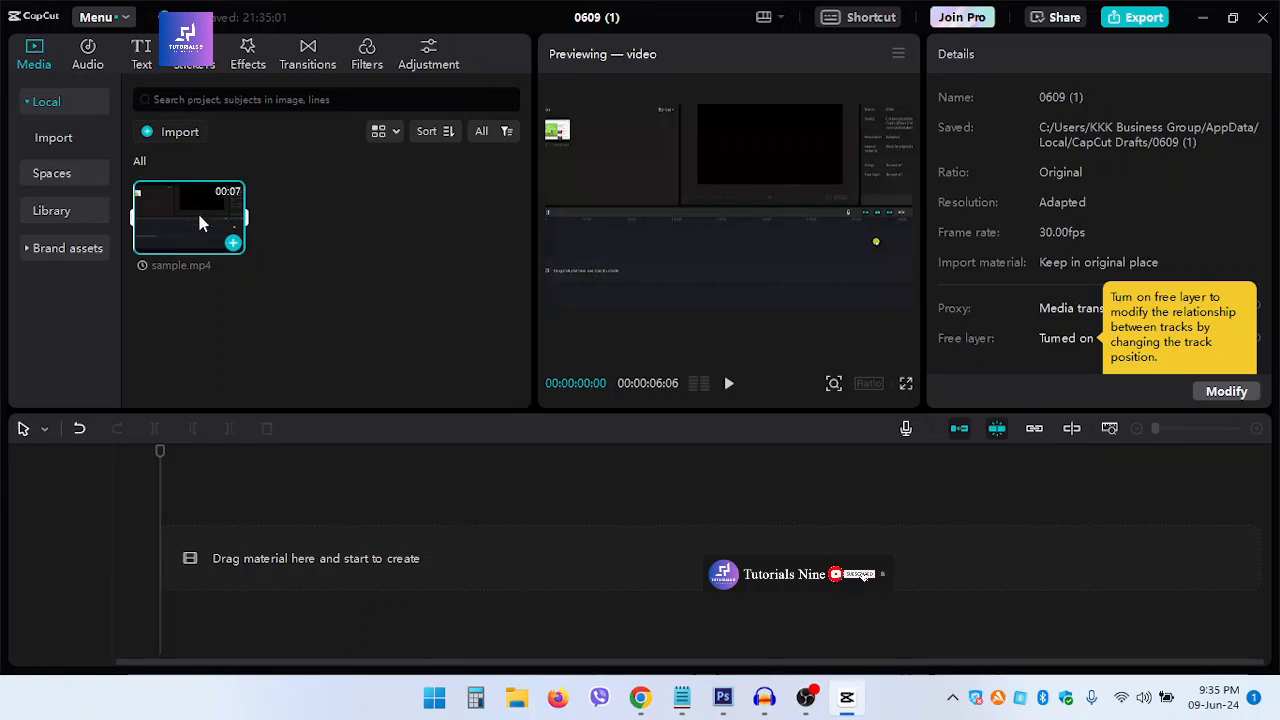
pyautogui.moveTo(200, 217); pyautogui.dragTo(323, 568)
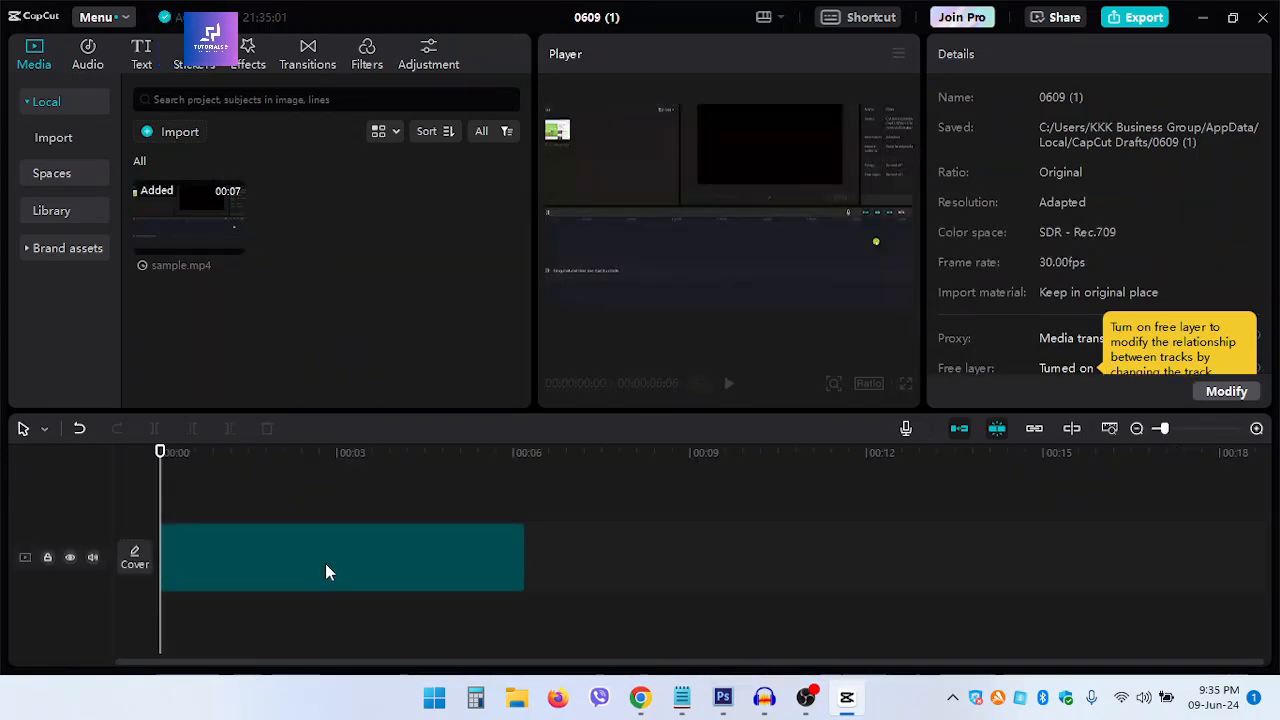
pyautogui.click(325, 566)
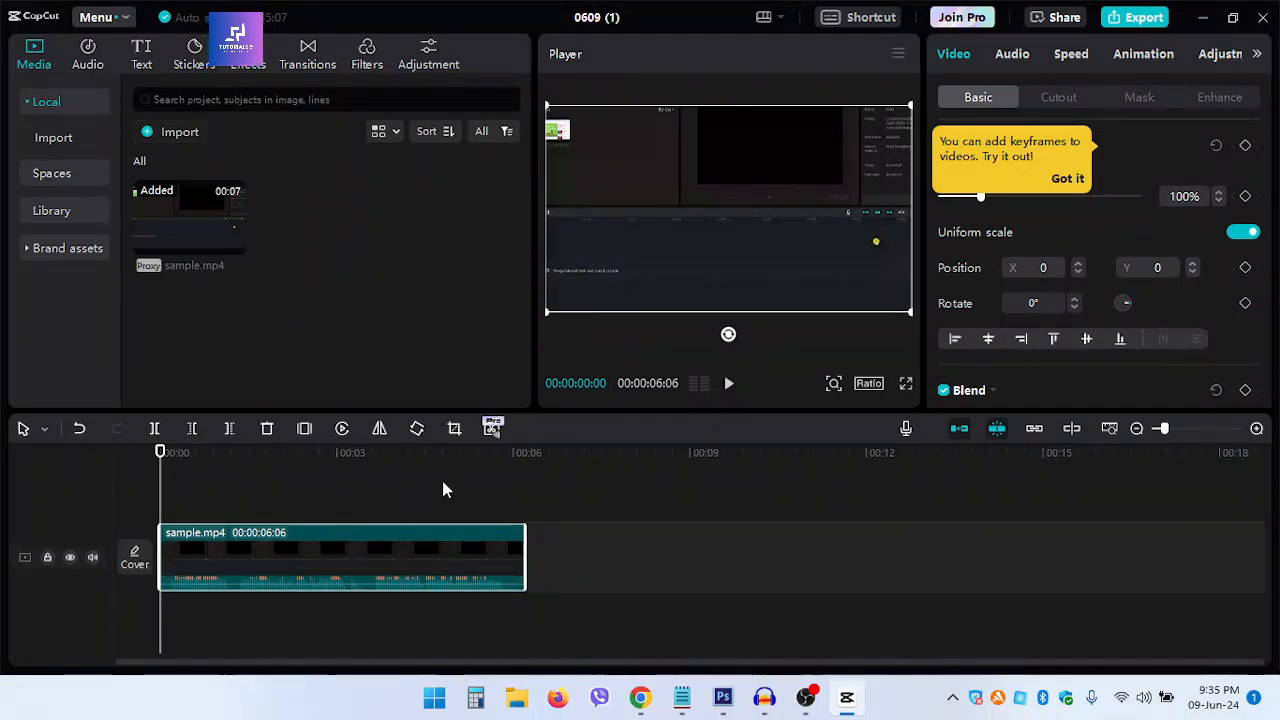
# - Play the sample.mp4 clip through, return the playhead to the start and play it again to hear the speech
pyautogui.click(728, 385)
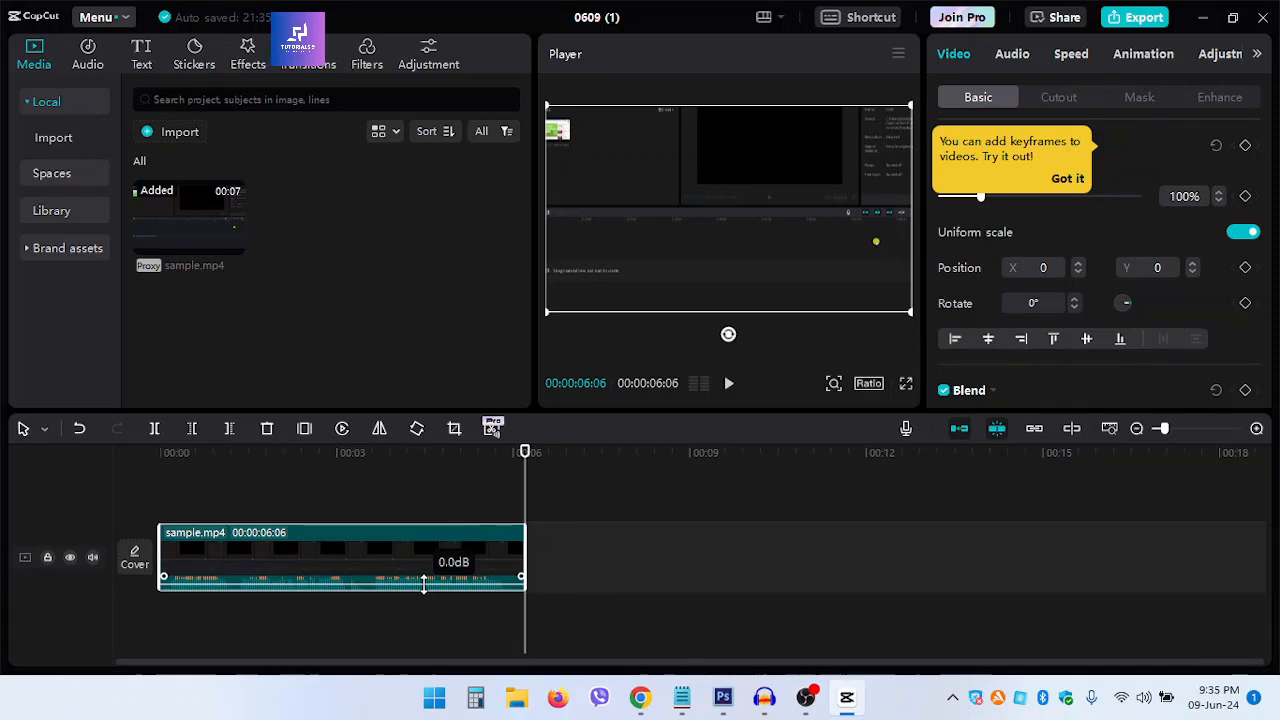
pyautogui.moveTo(423, 584); pyautogui.dragTo(422, 584)
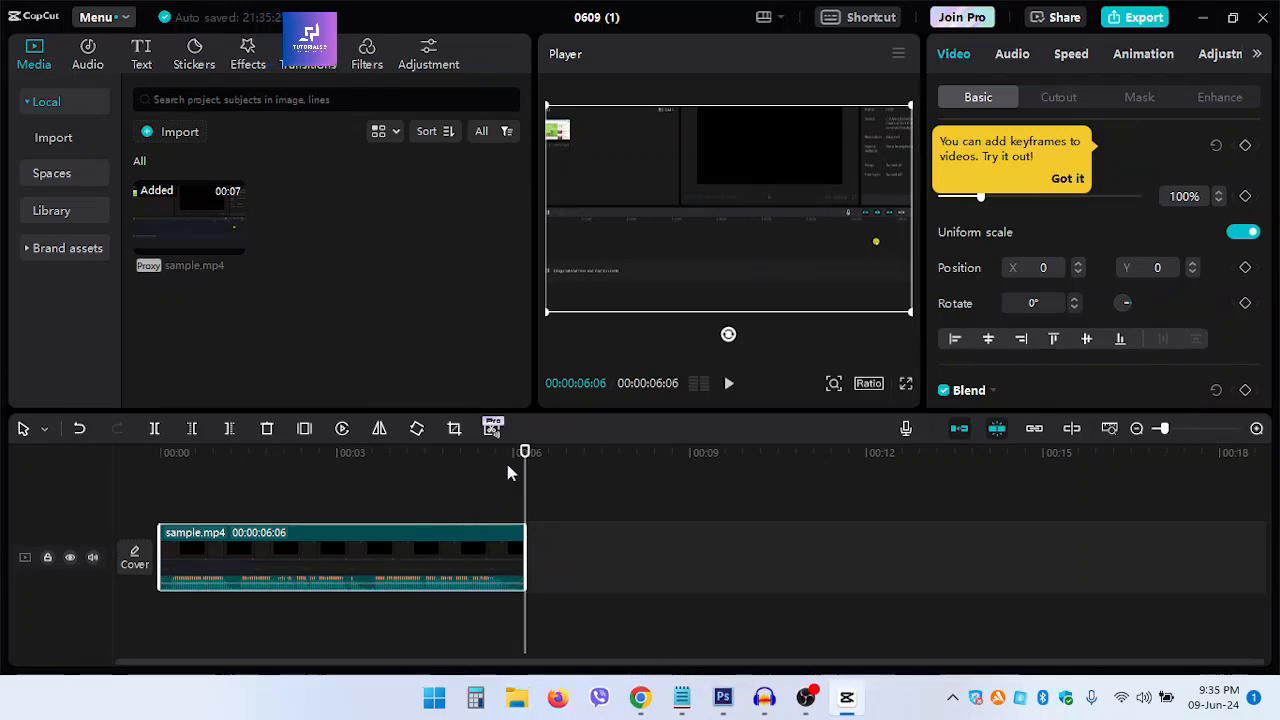
pyautogui.moveTo(521, 457); pyautogui.dragTo(160, 455)
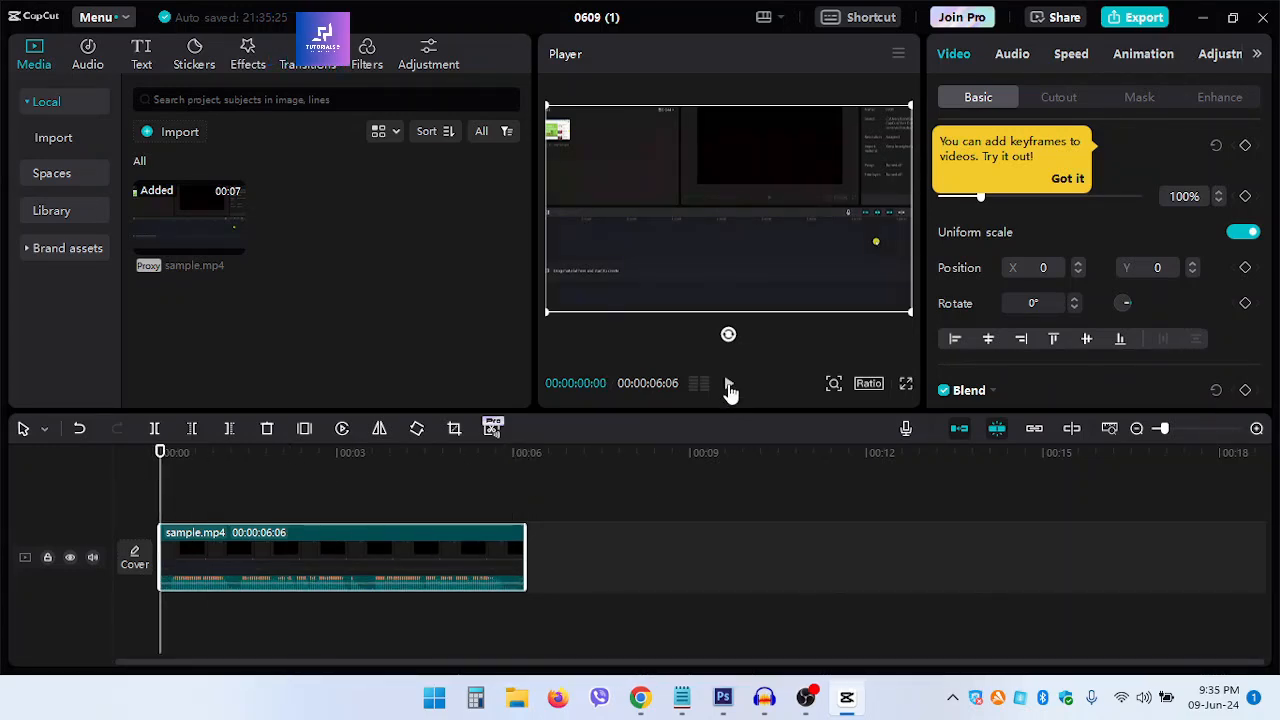
pyautogui.click(729, 387)
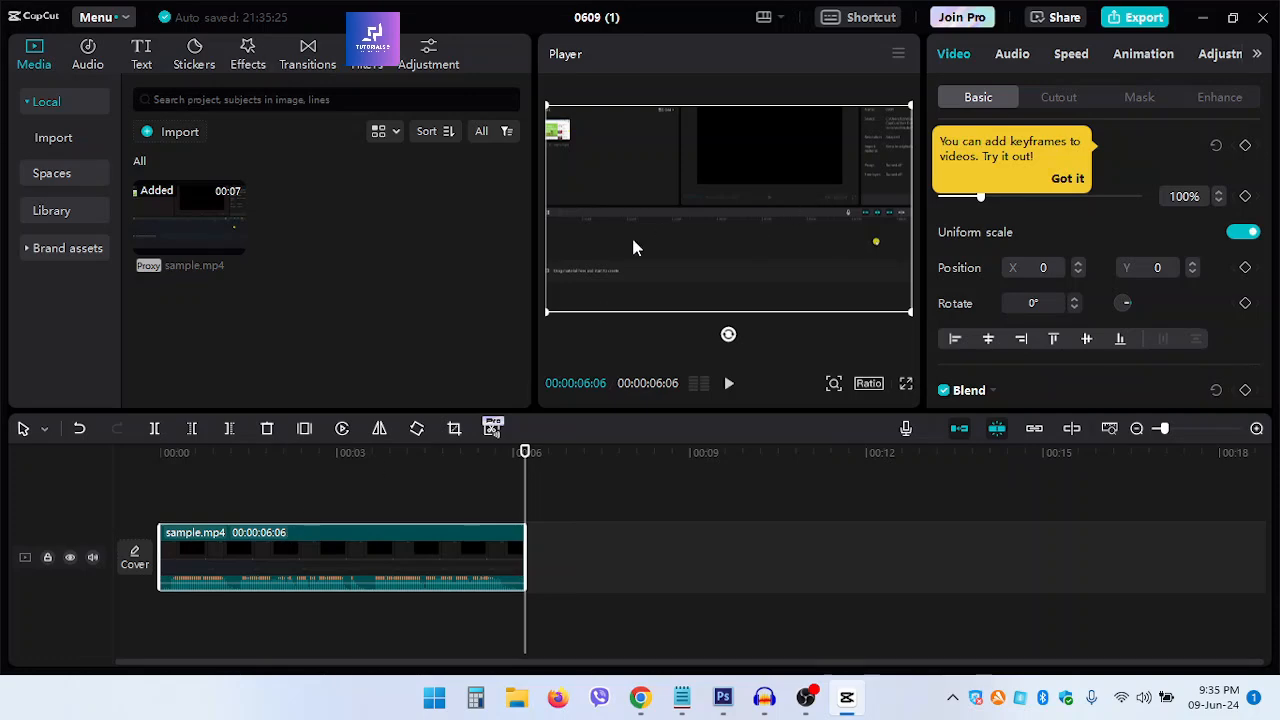
# - Generate auto captions for the sample.mp4 clip with English as the source language and no translated language
pyautogui.click(431, 506)
pyautogui.click(330, 556)
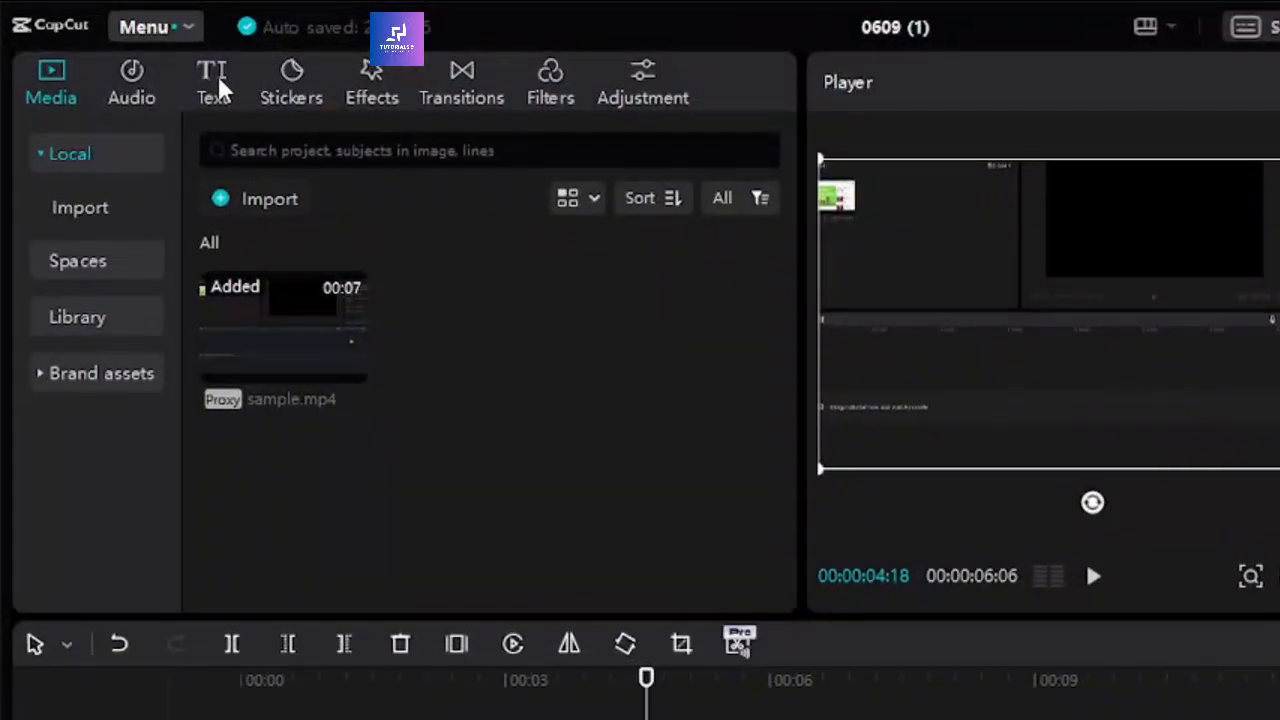
pyautogui.click(217, 73)
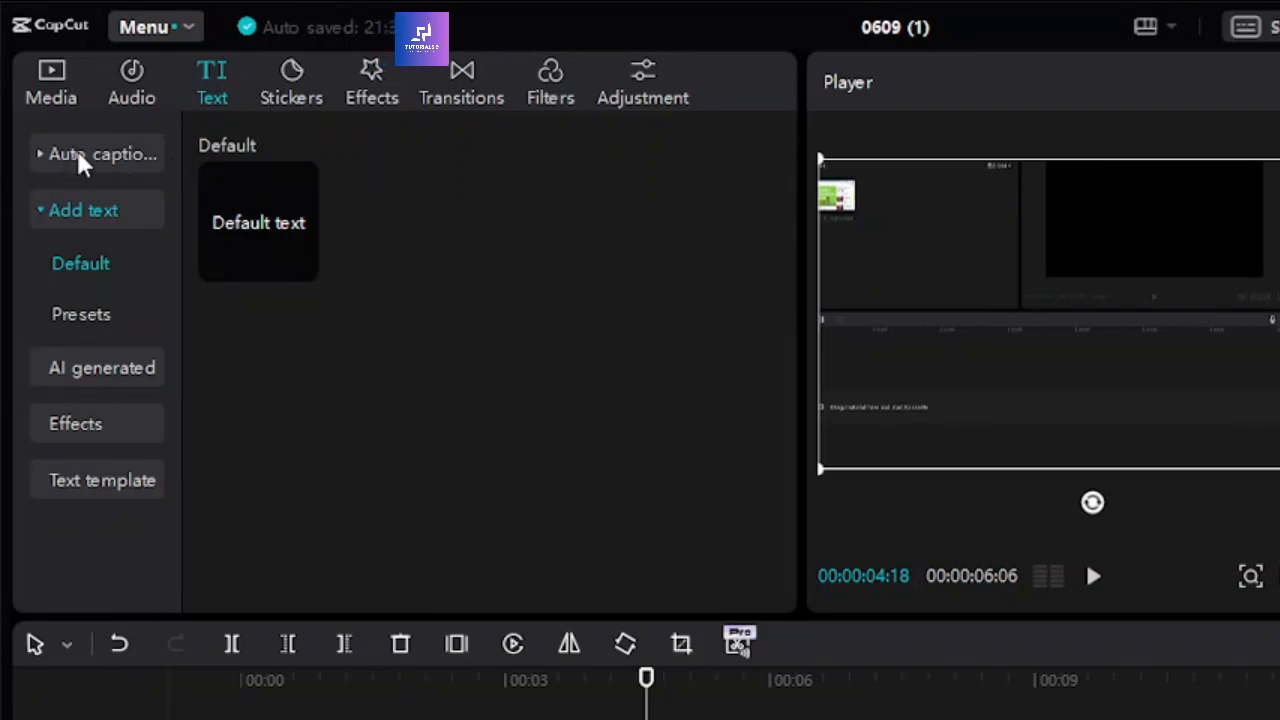
pyautogui.click(38, 155)
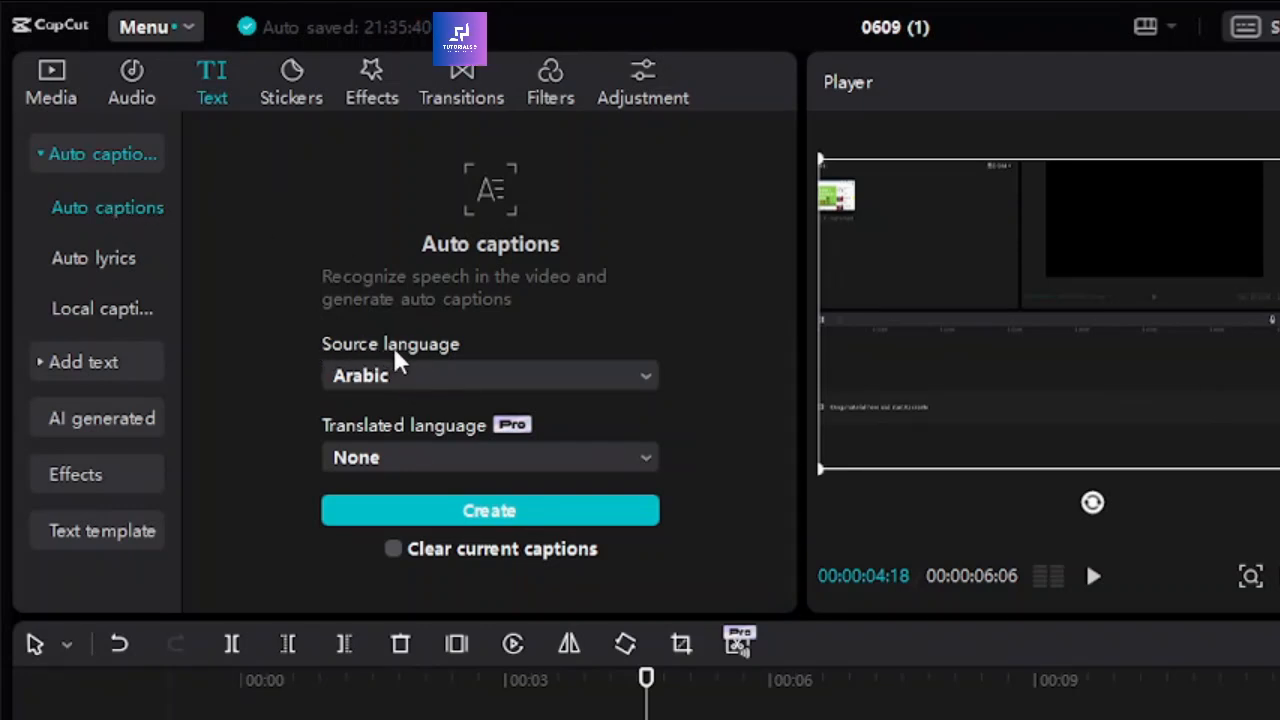
pyautogui.click(640, 378)
pyautogui.scroll(-5, 540, 465)
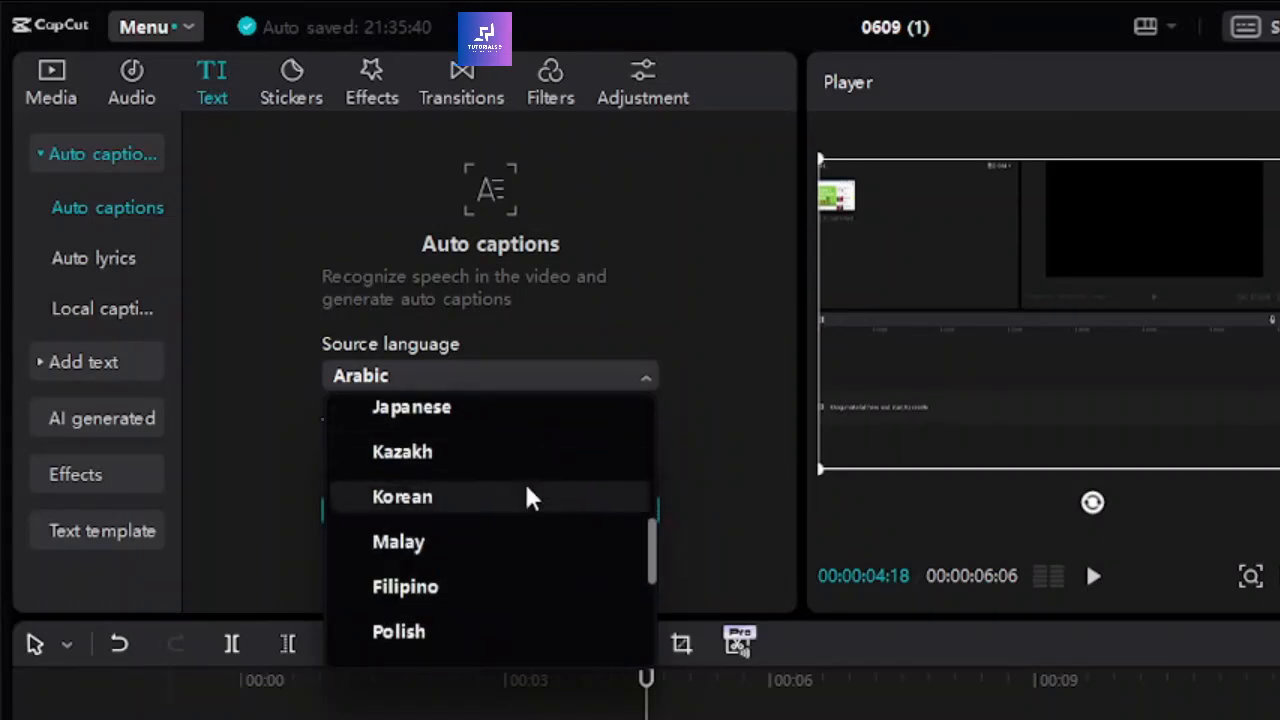
pyautogui.scroll(-1, 528, 495)
pyautogui.scroll(2, 536, 500)
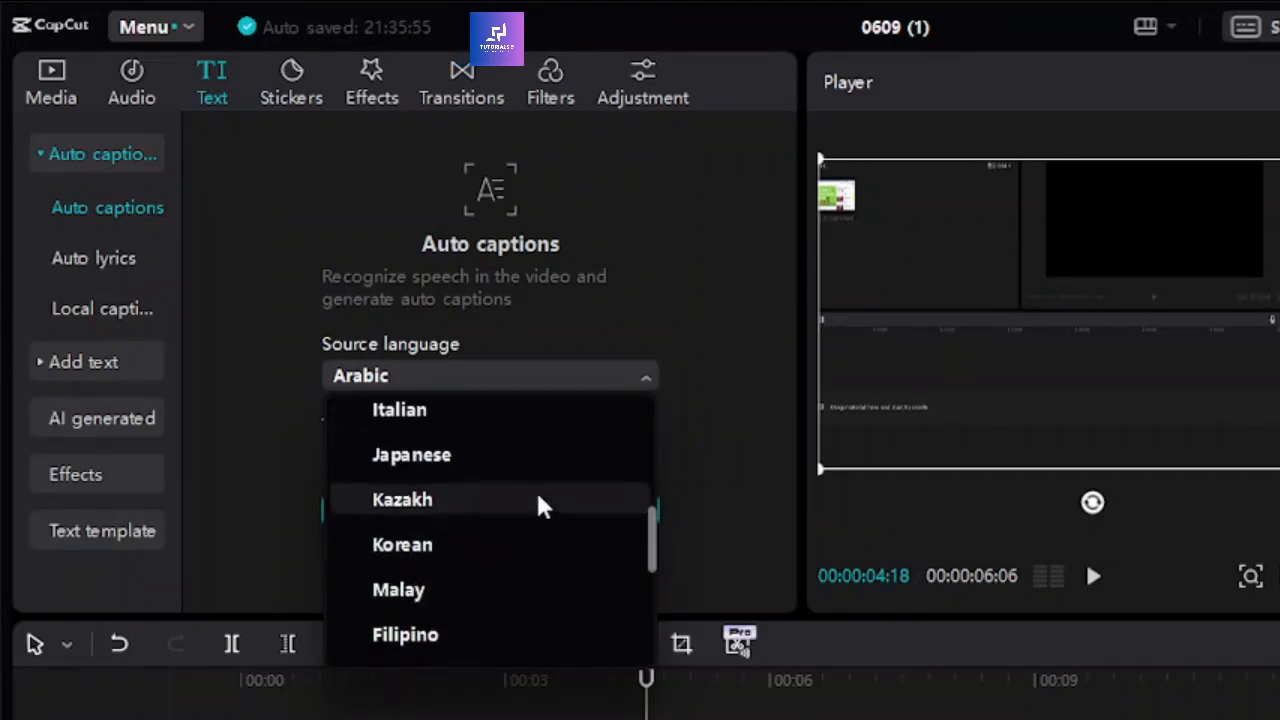
pyautogui.scroll(2, 537, 505)
pyautogui.scroll(-8, 534, 520)
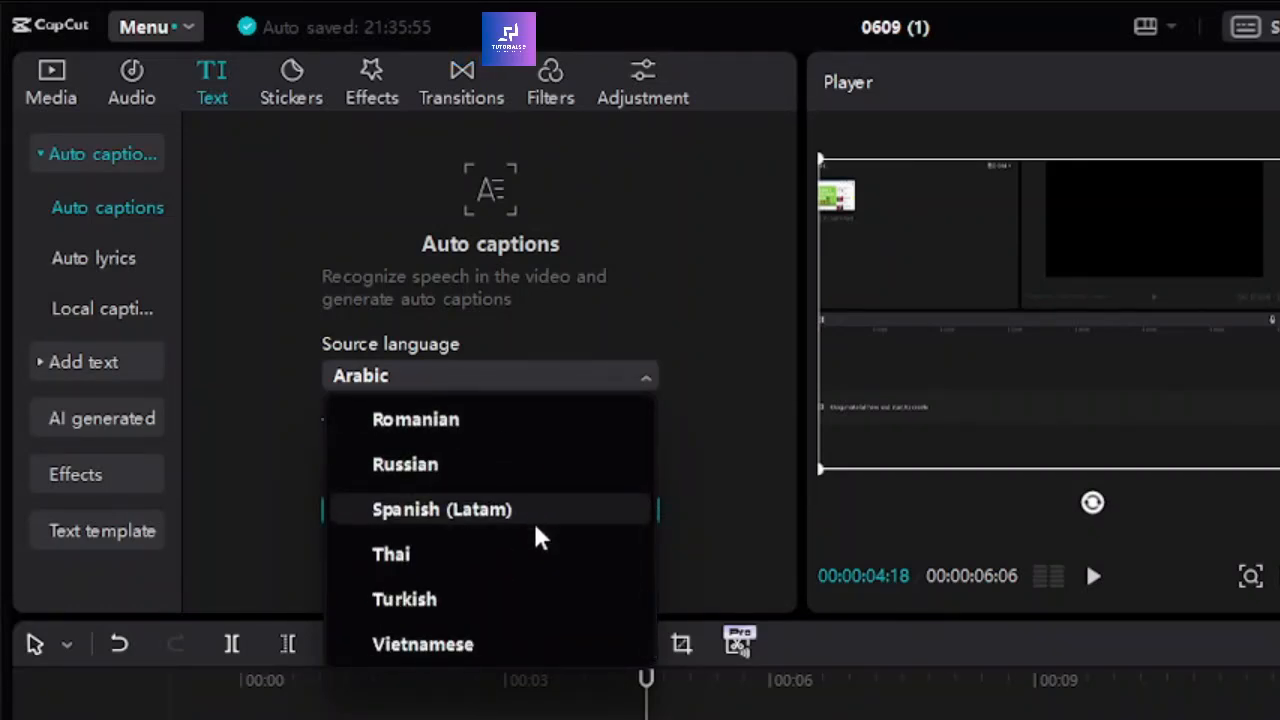
pyautogui.scroll(11, 533, 520)
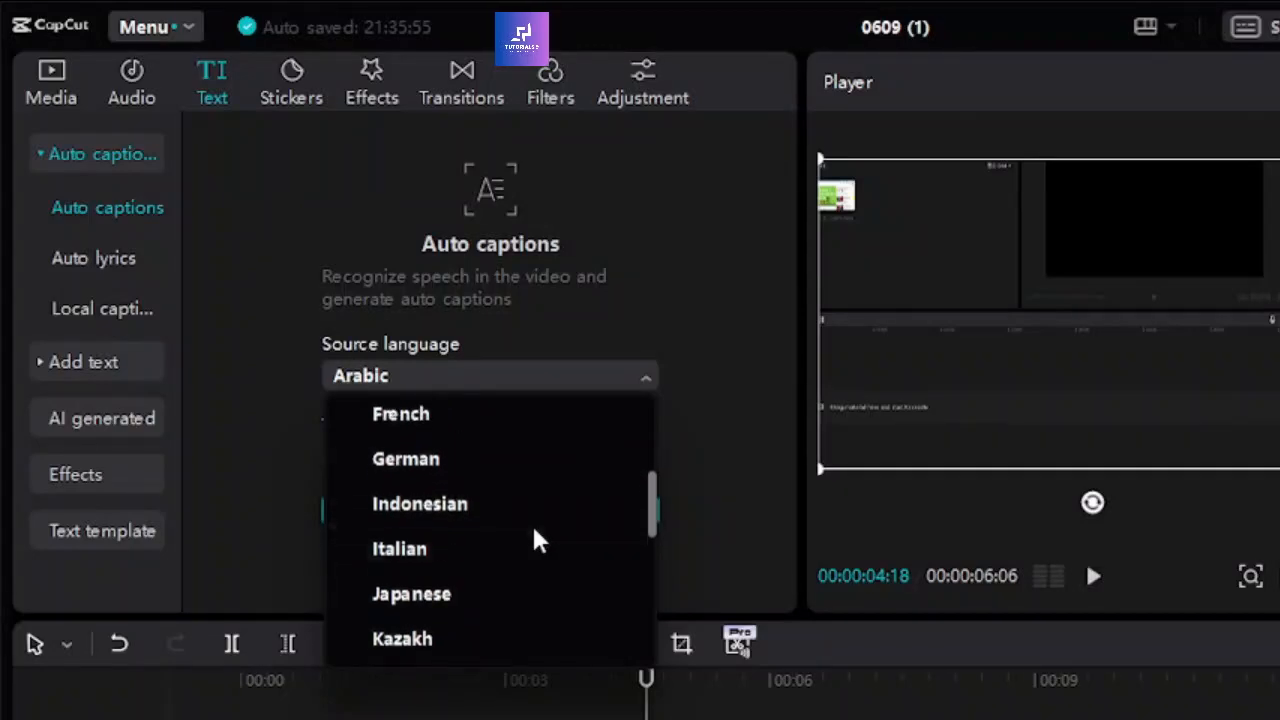
pyautogui.scroll(3, 534, 538)
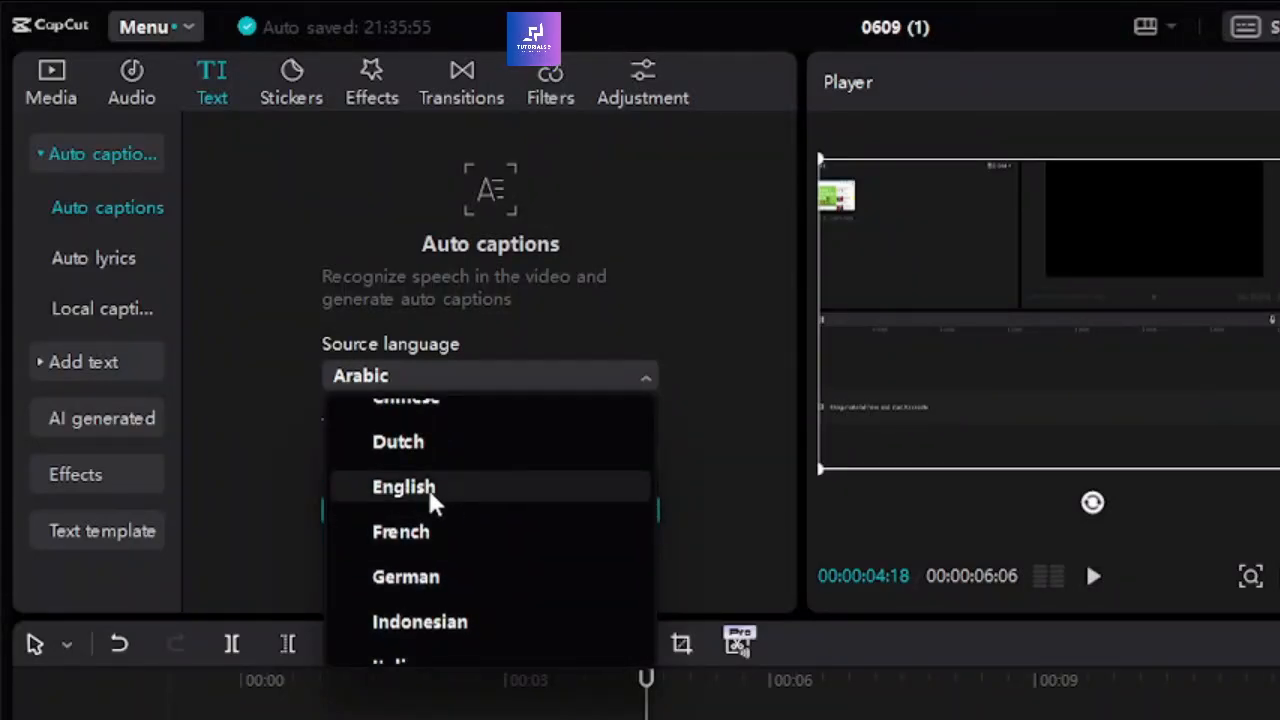
pyautogui.click(427, 486)
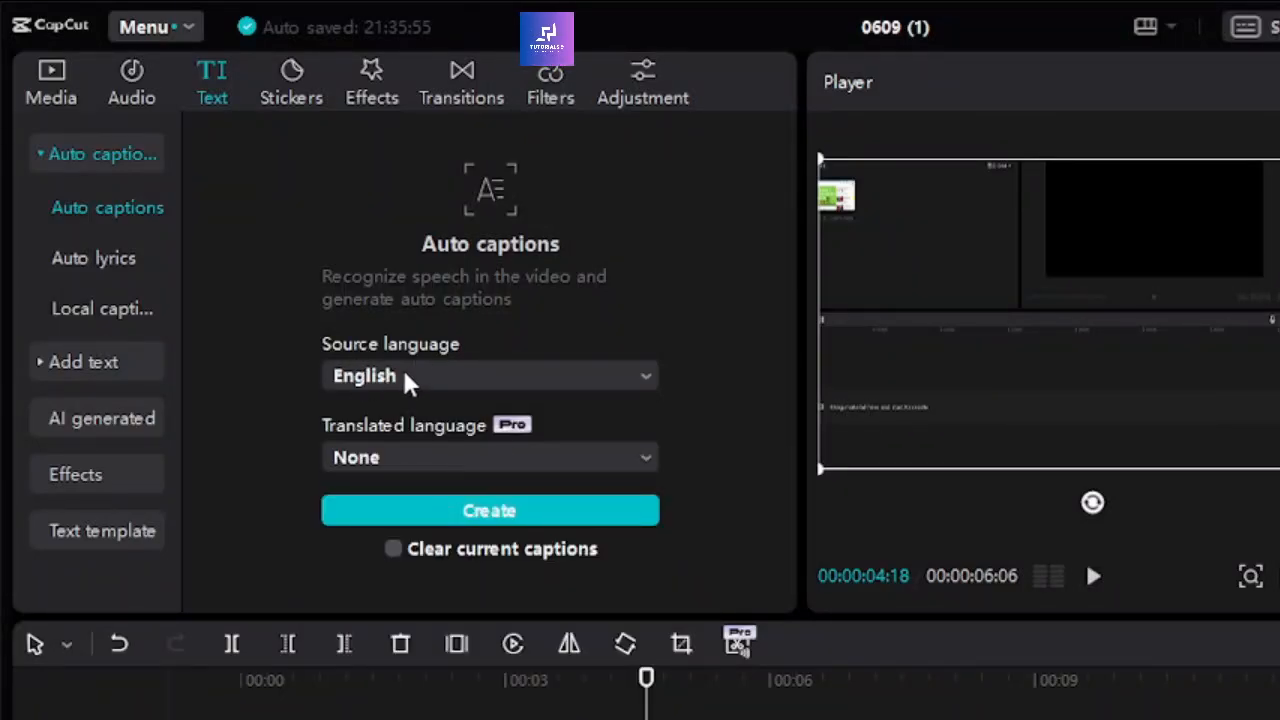
pyautogui.click(590, 515)
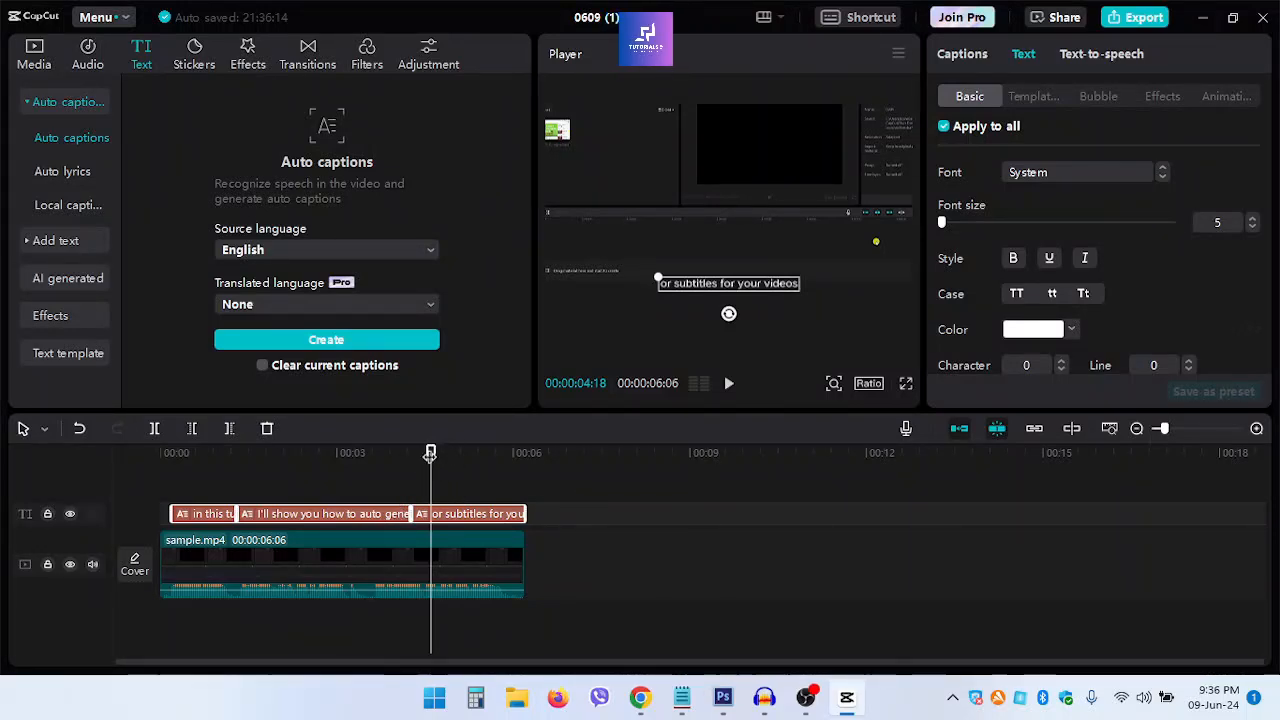
# - Move the playhead to the first caption at 00:00:00:14 and set all captions to font size 15 in the System font
pyautogui.moveTo(363, 446); pyautogui.dragTo(160, 475)
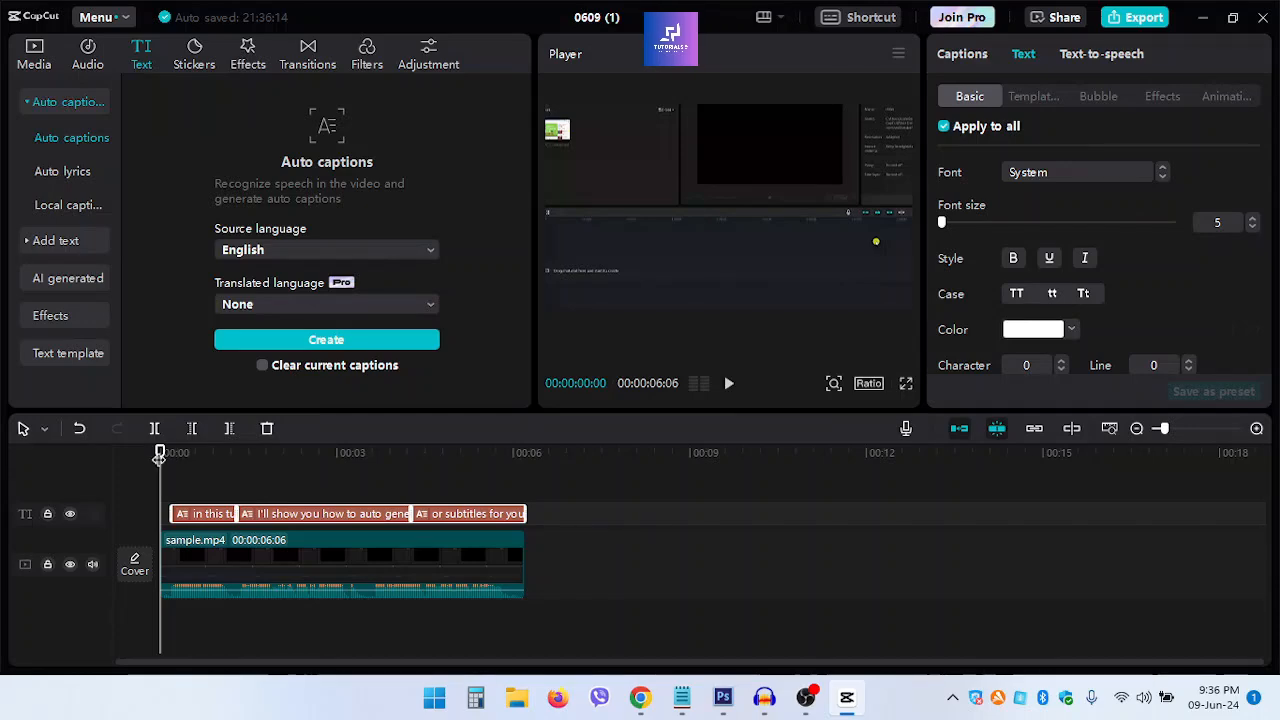
pyautogui.moveTo(167, 451); pyautogui.dragTo(187, 452)
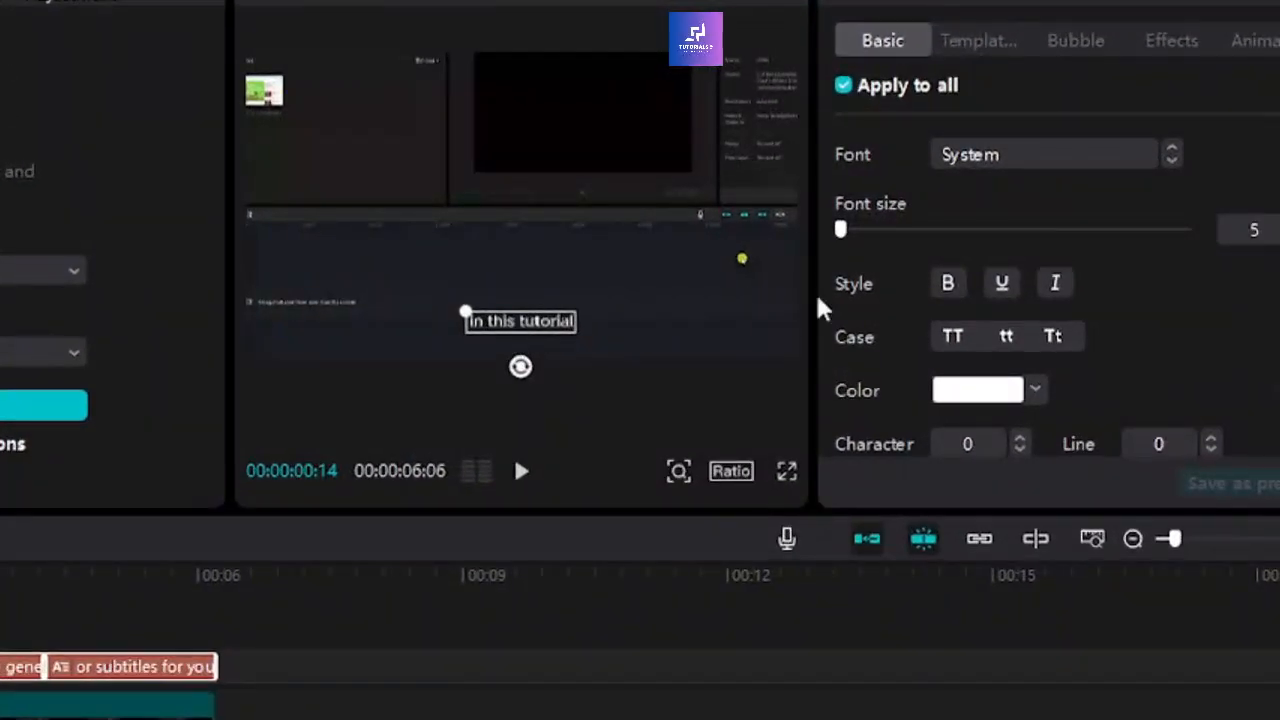
pyautogui.moveTo(840, 231); pyautogui.dragTo(858, 250)
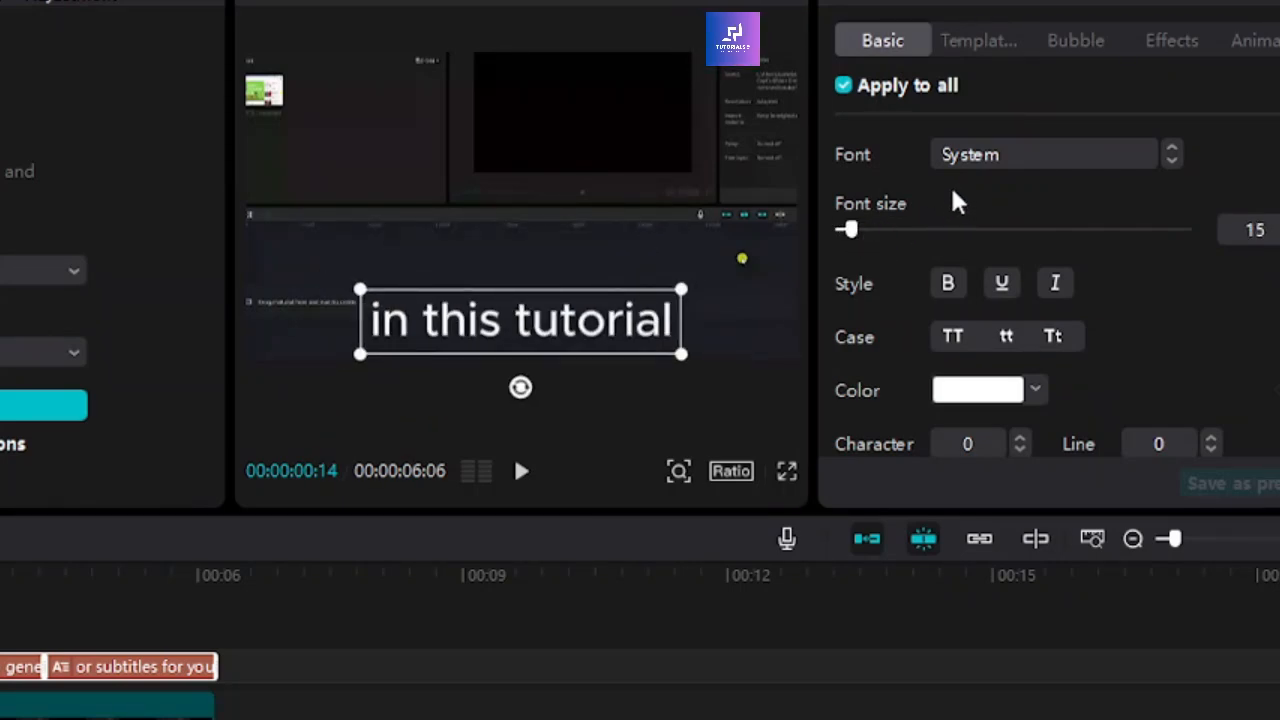
pyautogui.click(1050, 172)
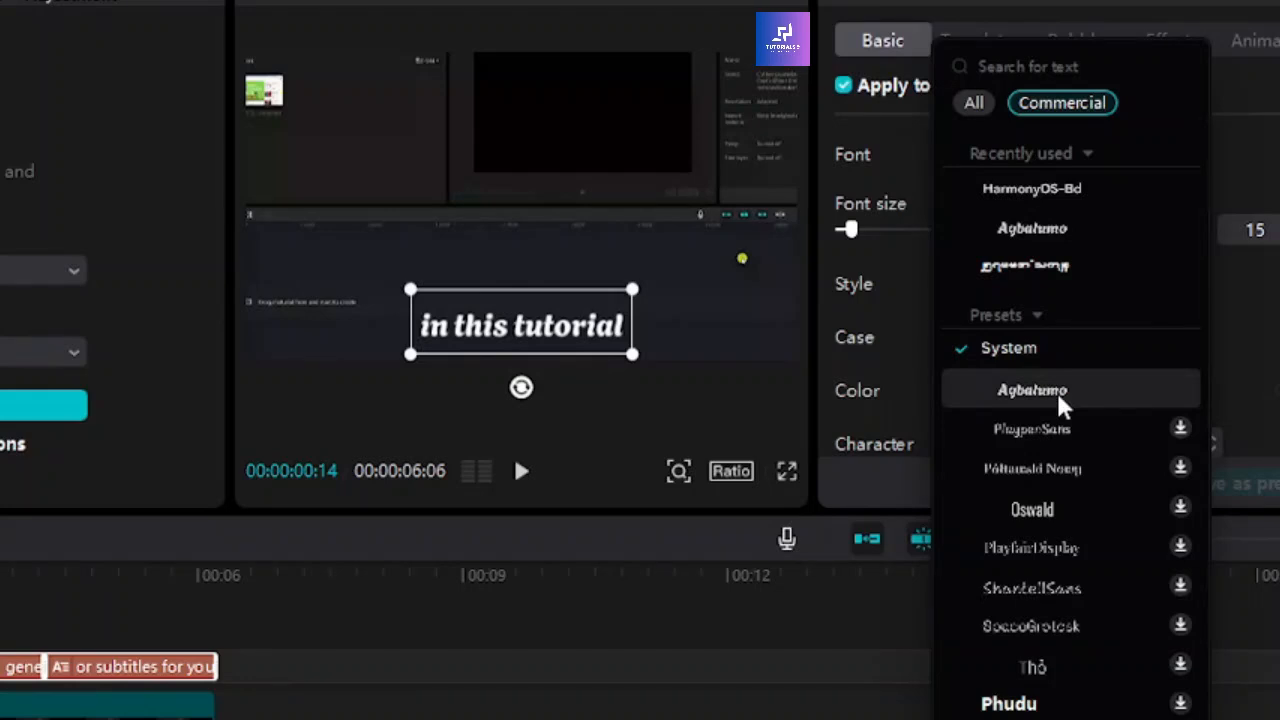
pyautogui.click(1055, 345)
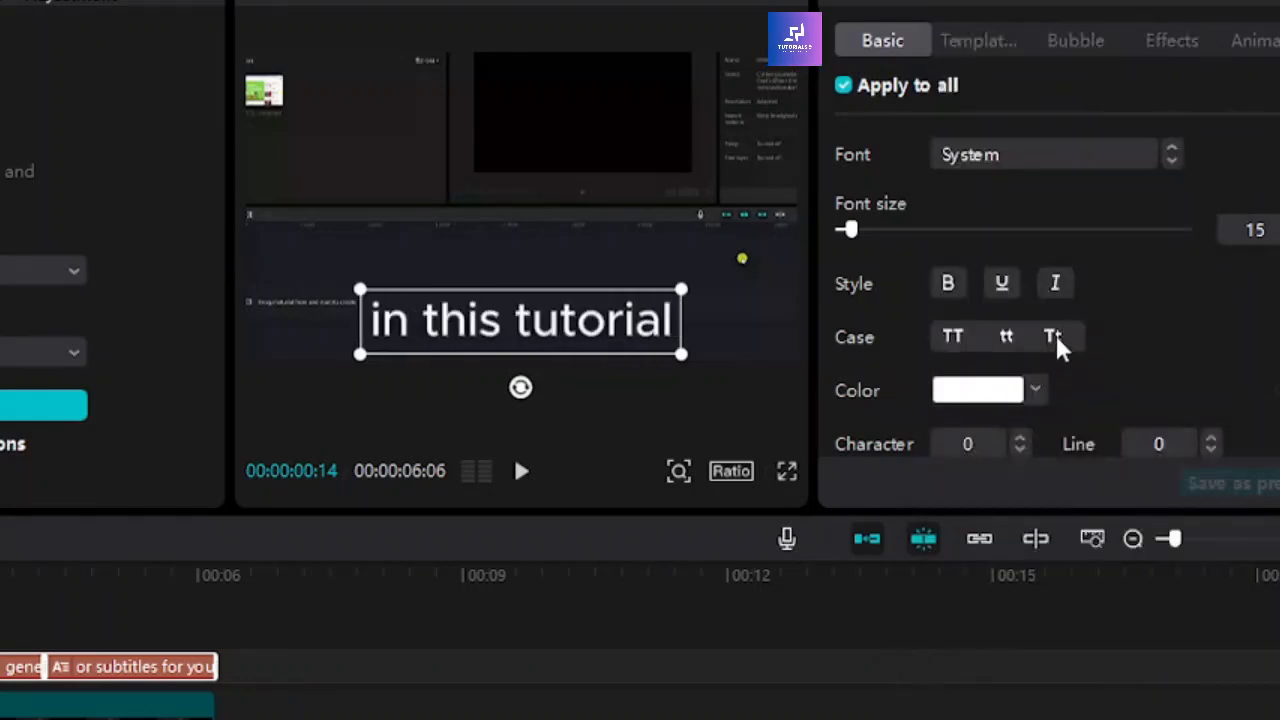
# - Try several preset styles on all captions and apply the yellow text with a dark outline
pyautogui.scroll(-5, 1090, 281)
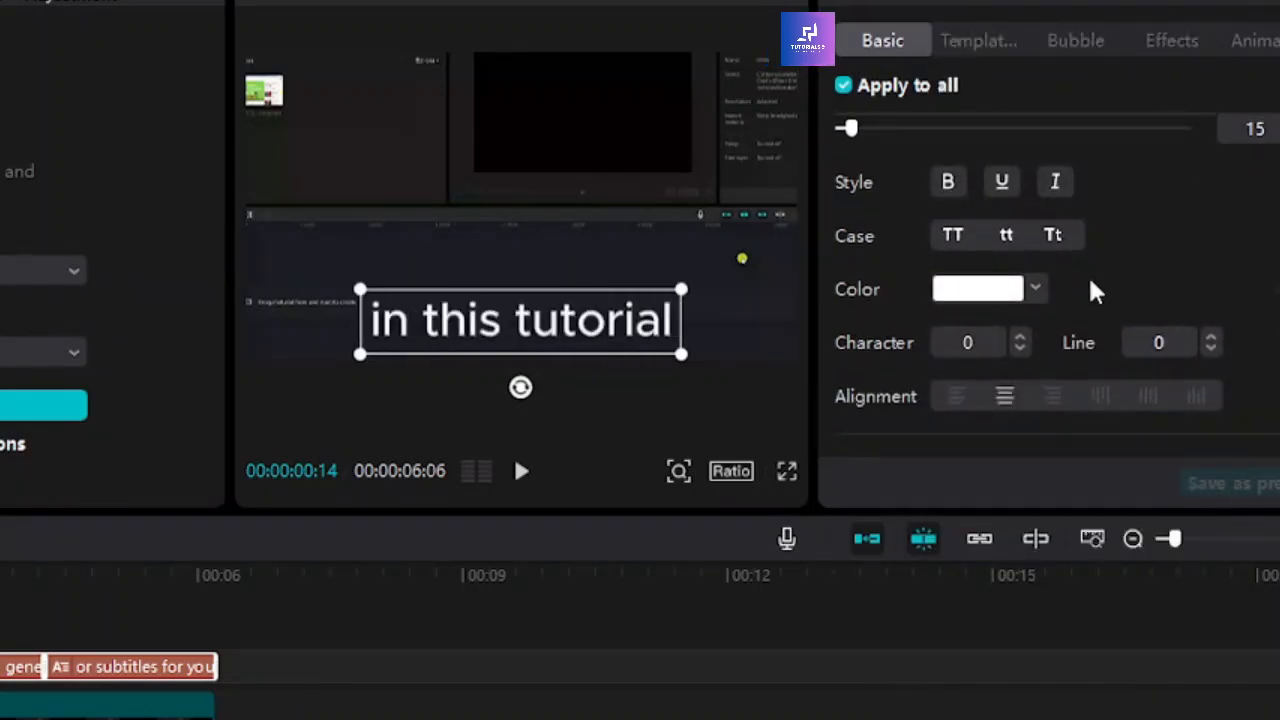
pyautogui.click(1087, 336)
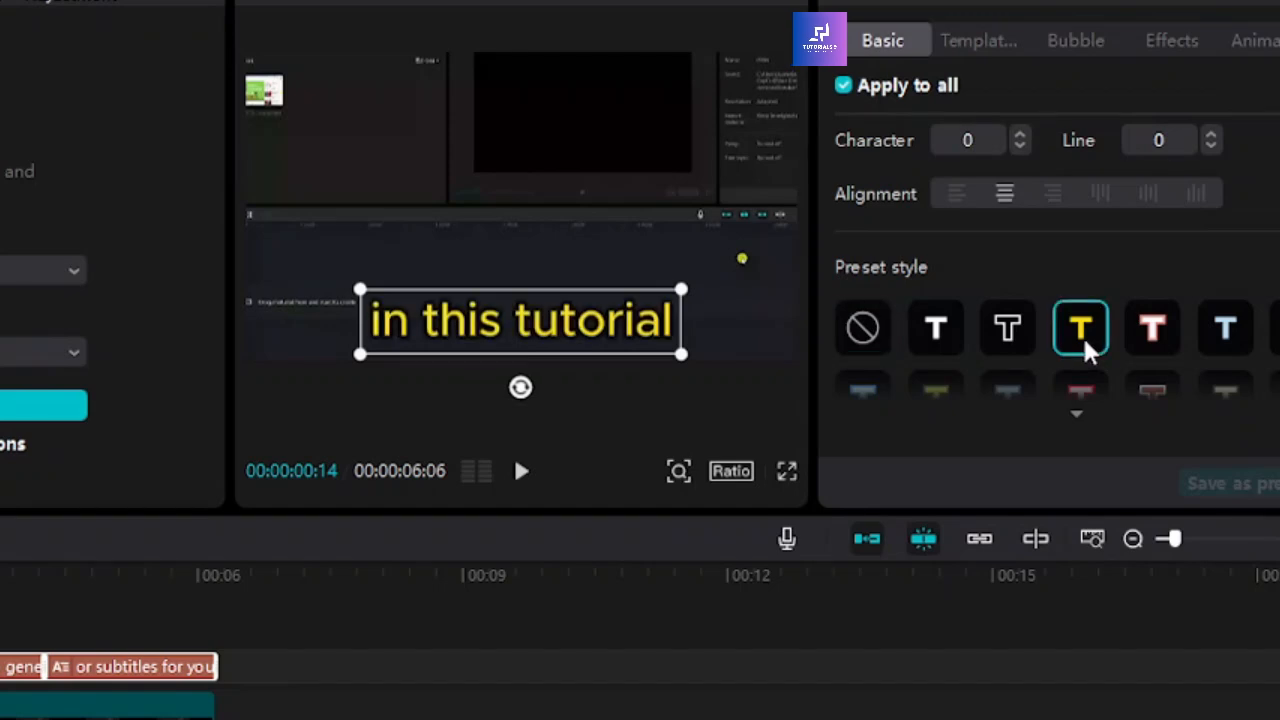
pyautogui.click(1009, 326)
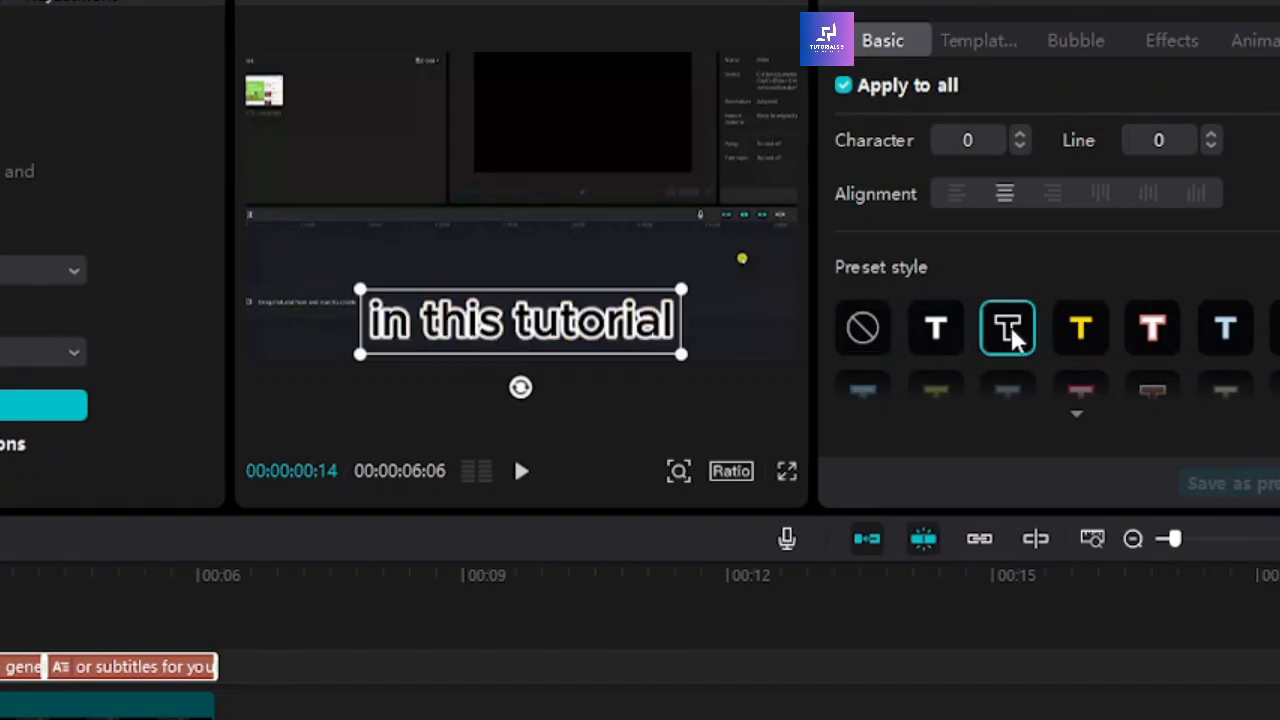
pyautogui.click(1077, 330)
pyautogui.click(1148, 330)
pyautogui.scroll(-2, 1150, 335)
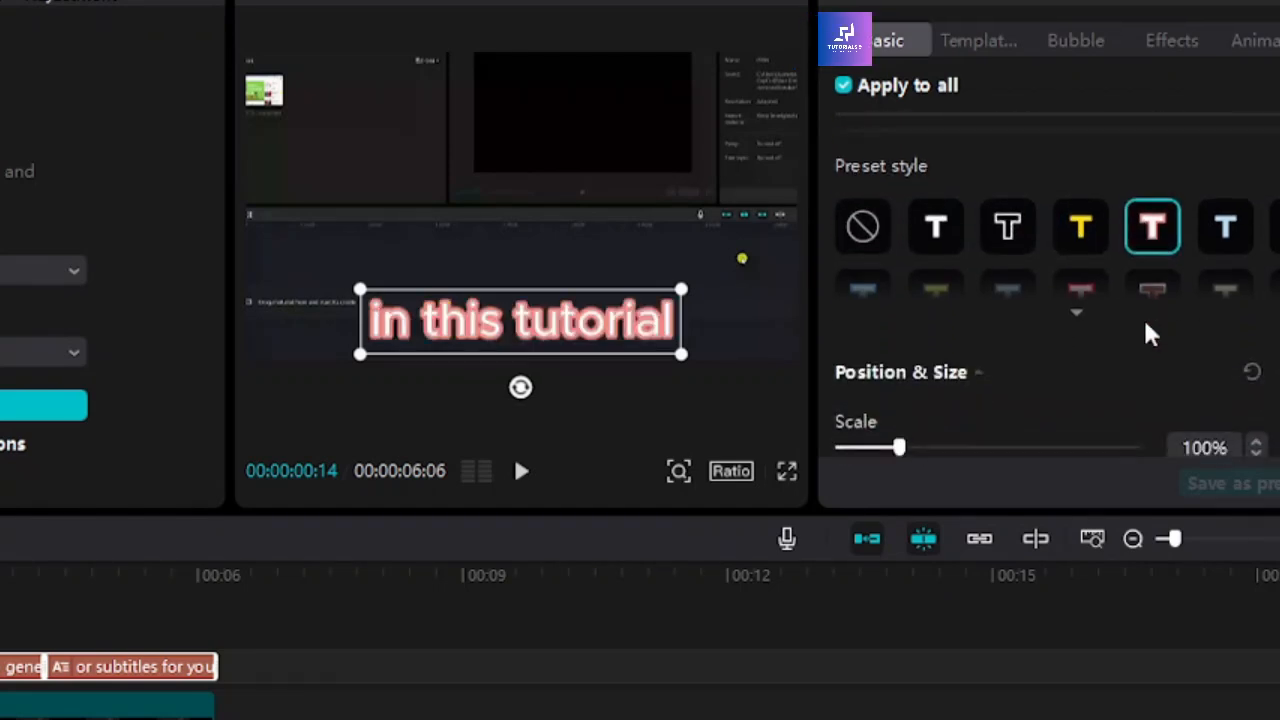
pyautogui.click(1077, 232)
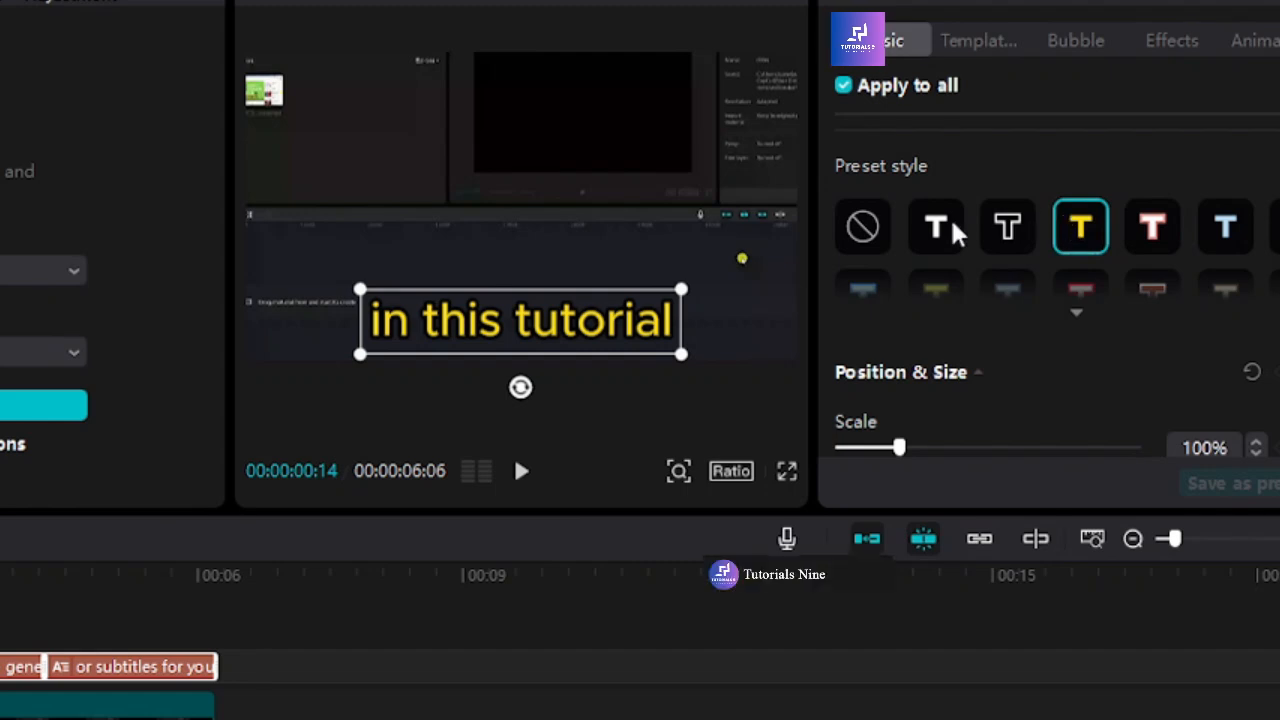
# - Reduce the font size of all captions to 10 and move them slightly upward in the preview
pyautogui.scroll(8, 1065, 255)
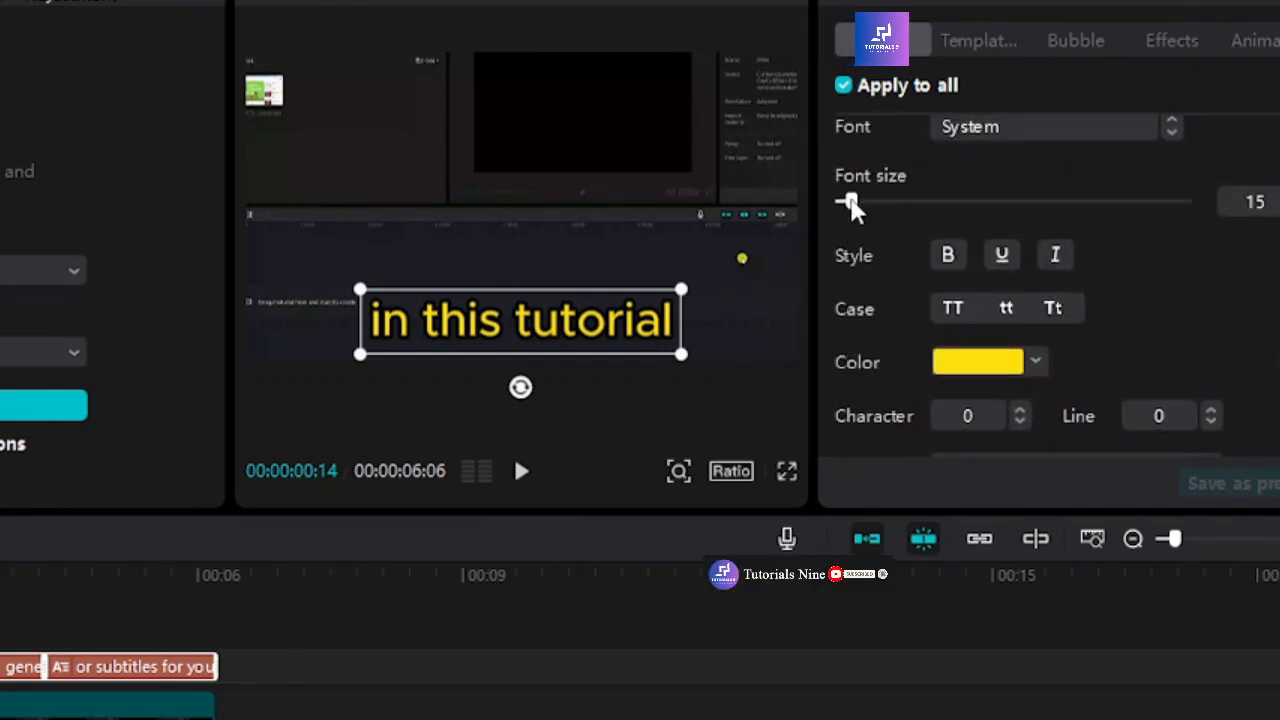
pyautogui.moveTo(849, 200); pyautogui.dragTo(845, 198)
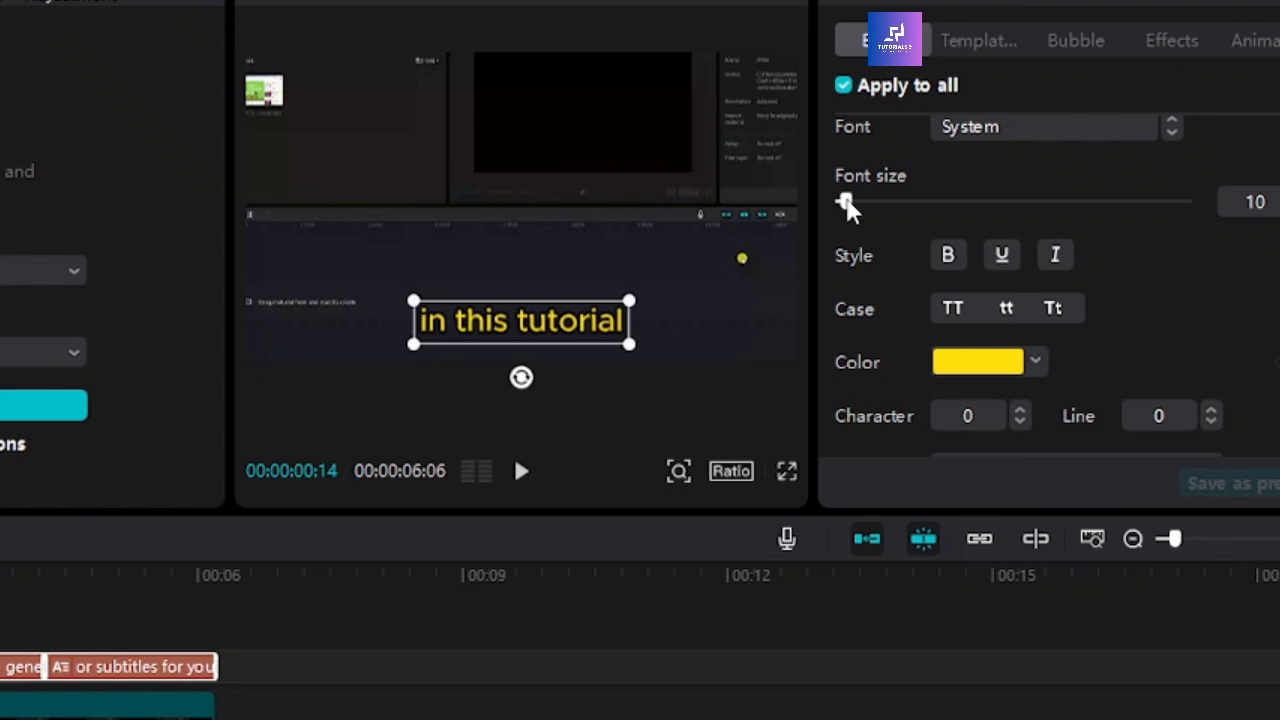
pyautogui.moveTo(566, 329)
pyautogui.mouseDown()
pyautogui.moveTo(563, 366)
pyautogui.moveTo(559, 193)
pyautogui.moveTo(555, 337)
pyautogui.moveTo(553, 312)
pyautogui.mouseUp()
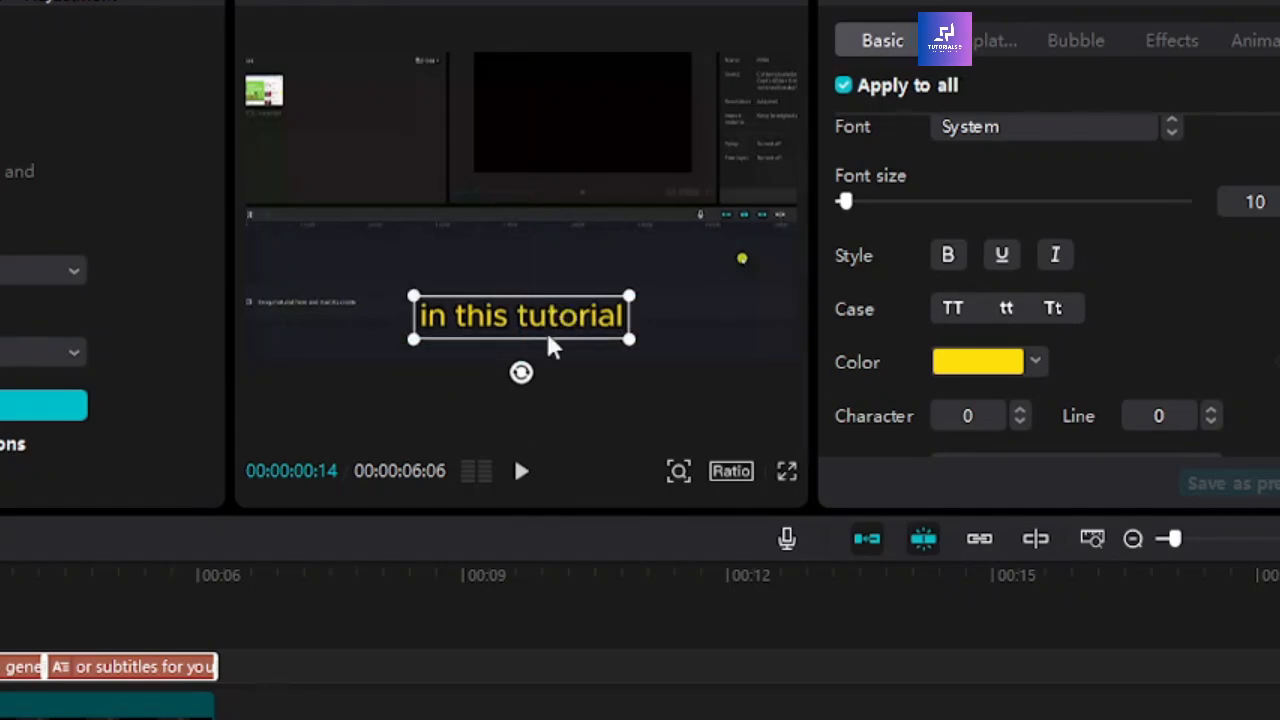
# - Capitalize the first letter of the first caption so it reads "In this tutorial", and play the video
pyautogui.click(2, 666)
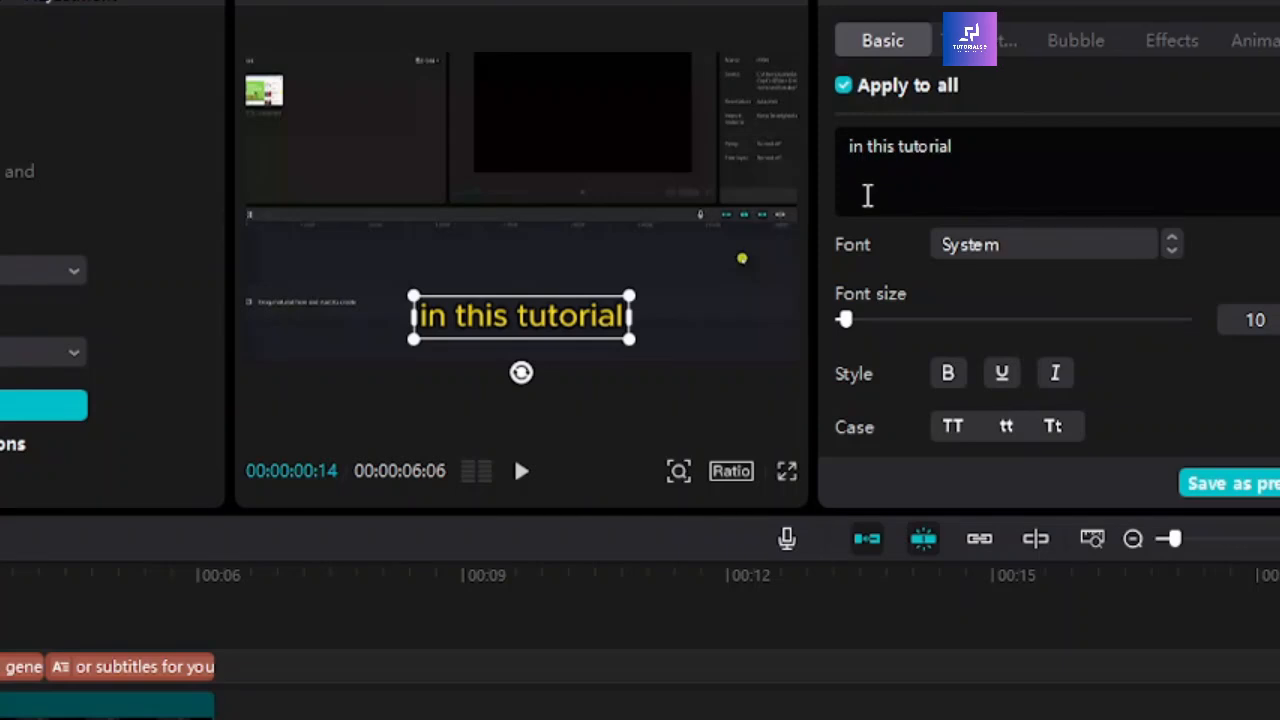
pyautogui.press('Delete')
pyautogui.write('I')
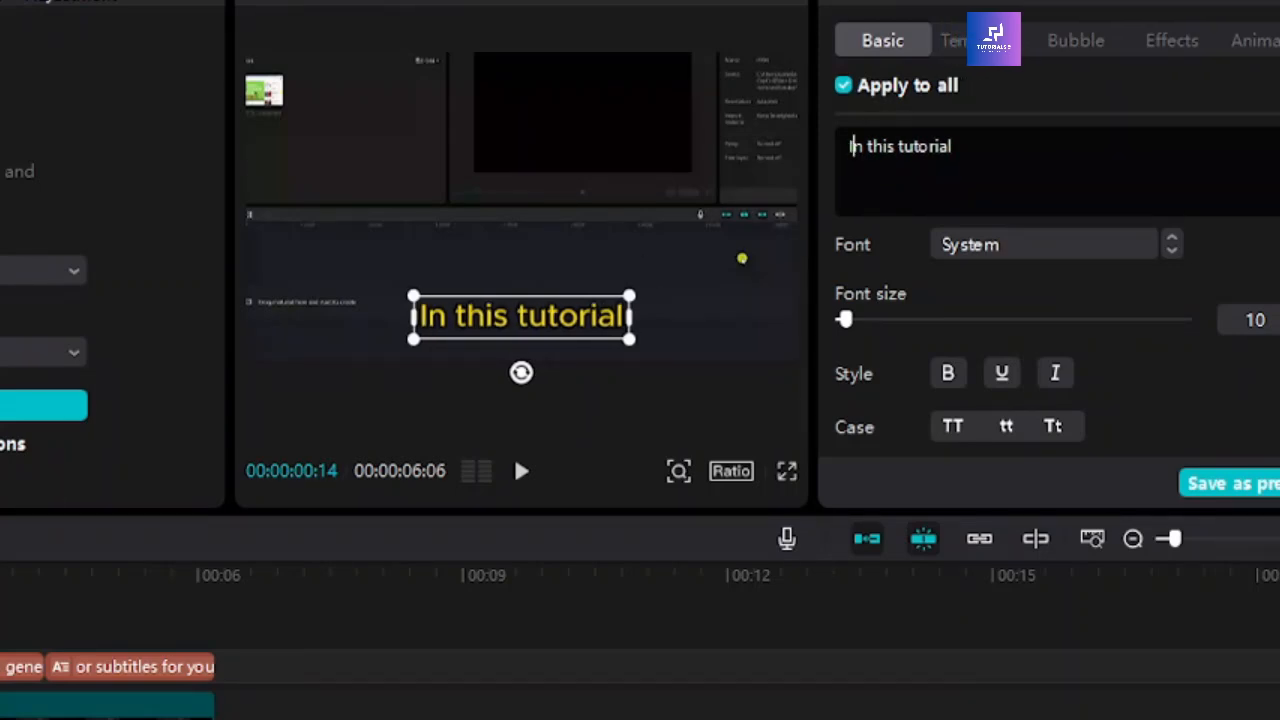
pyautogui.click(2, 576)
pyautogui.click(521, 474)
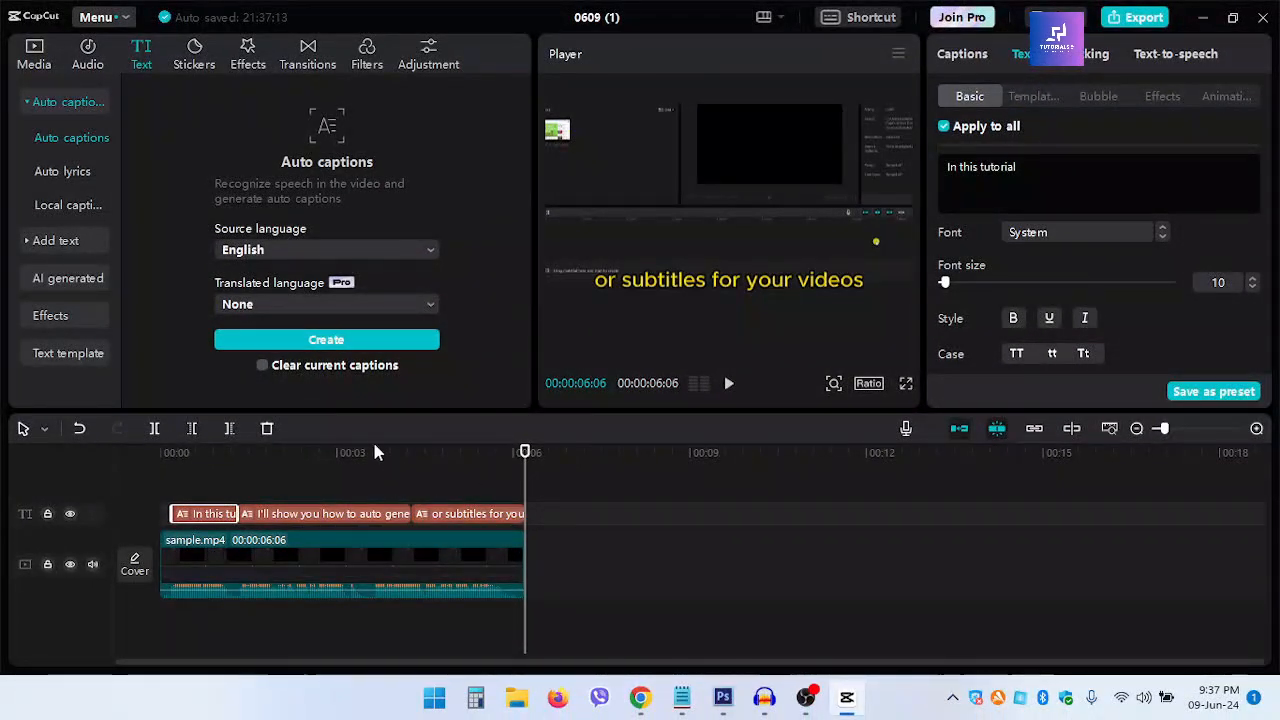
# - Review the second caption's text at 00:00:03:16 and end the third caption with a period: "or subtitles for your videos."
pyautogui.click(368, 453)
pyautogui.click(351, 514)
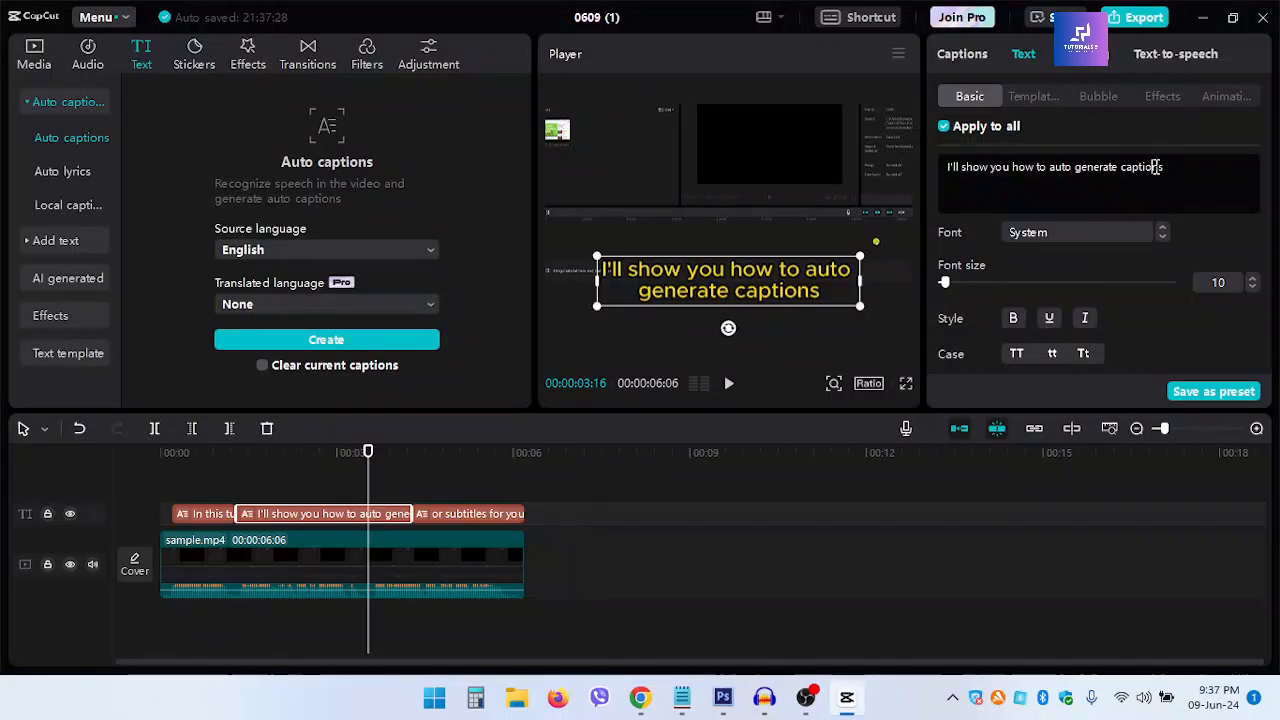
pyautogui.click(483, 462)
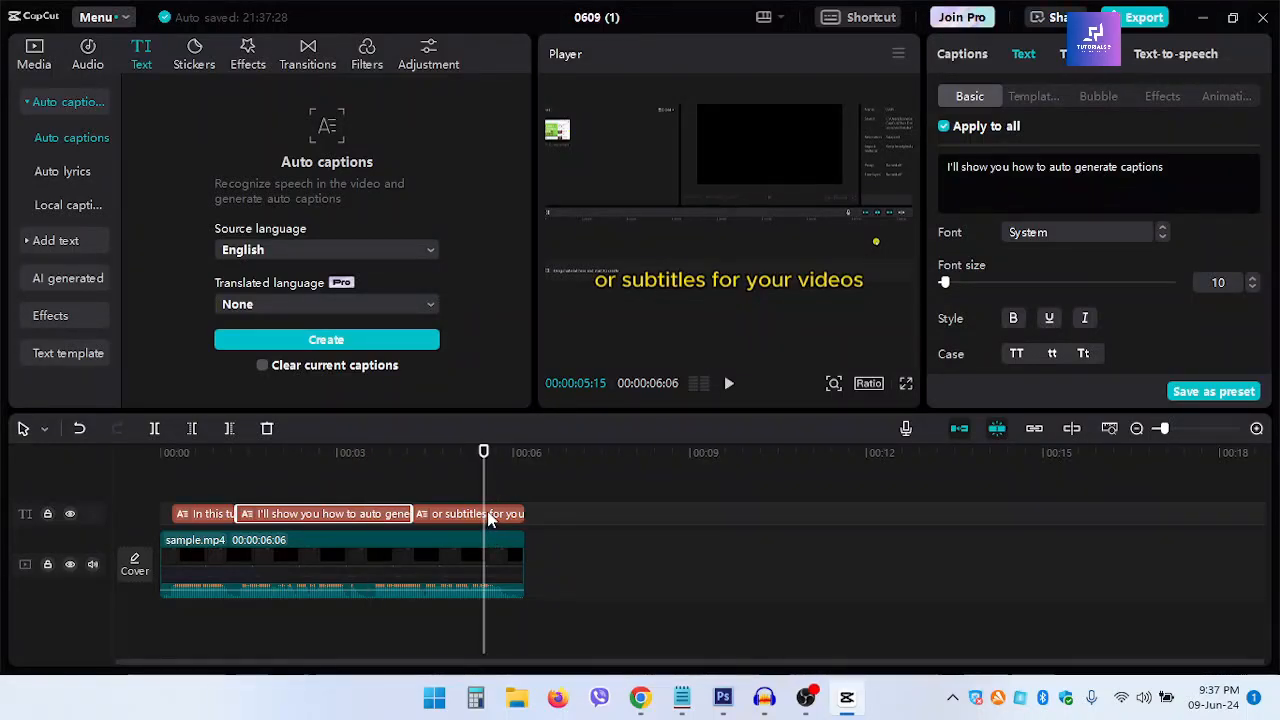
pyautogui.click(486, 518)
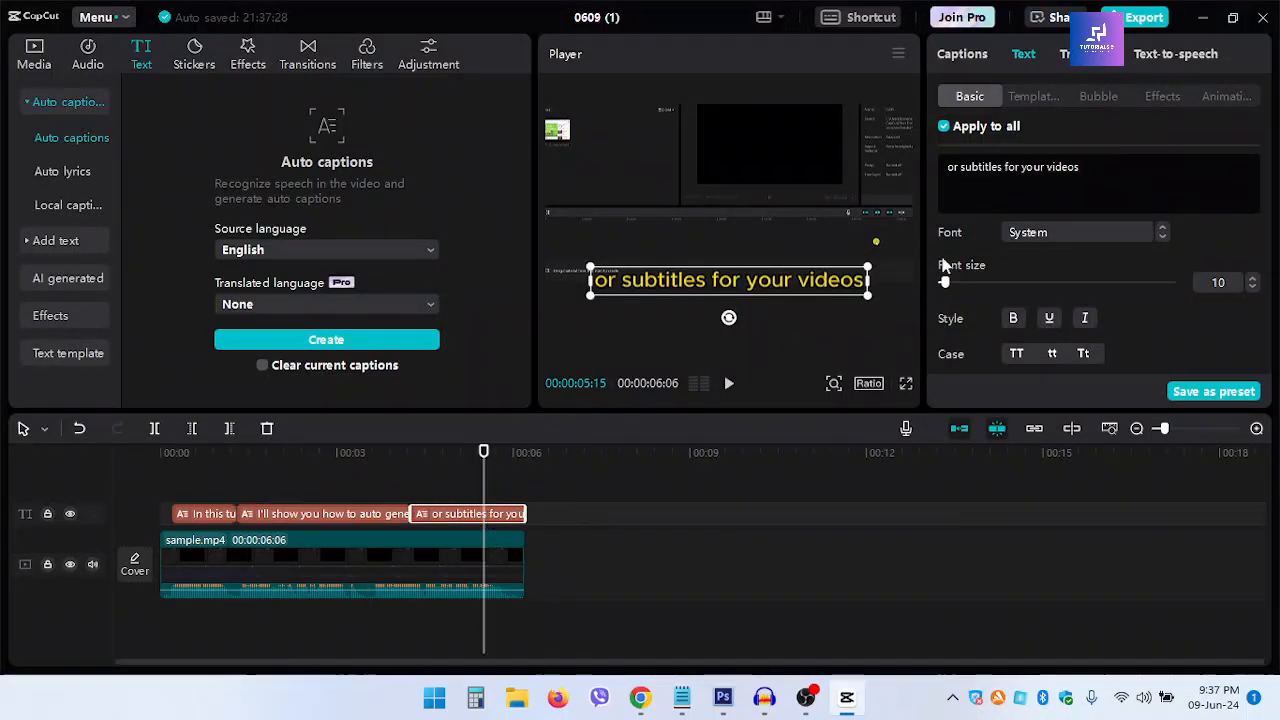
pyautogui.click(1125, 173)
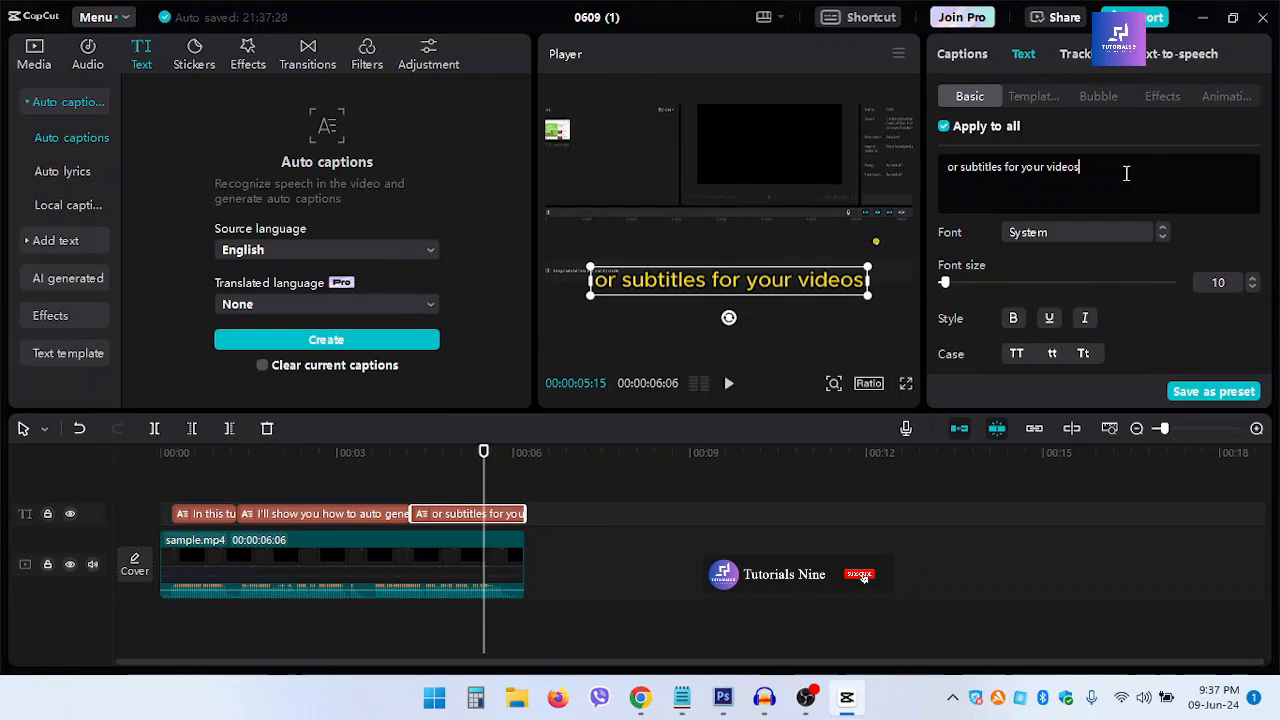
pyautogui.write('.')
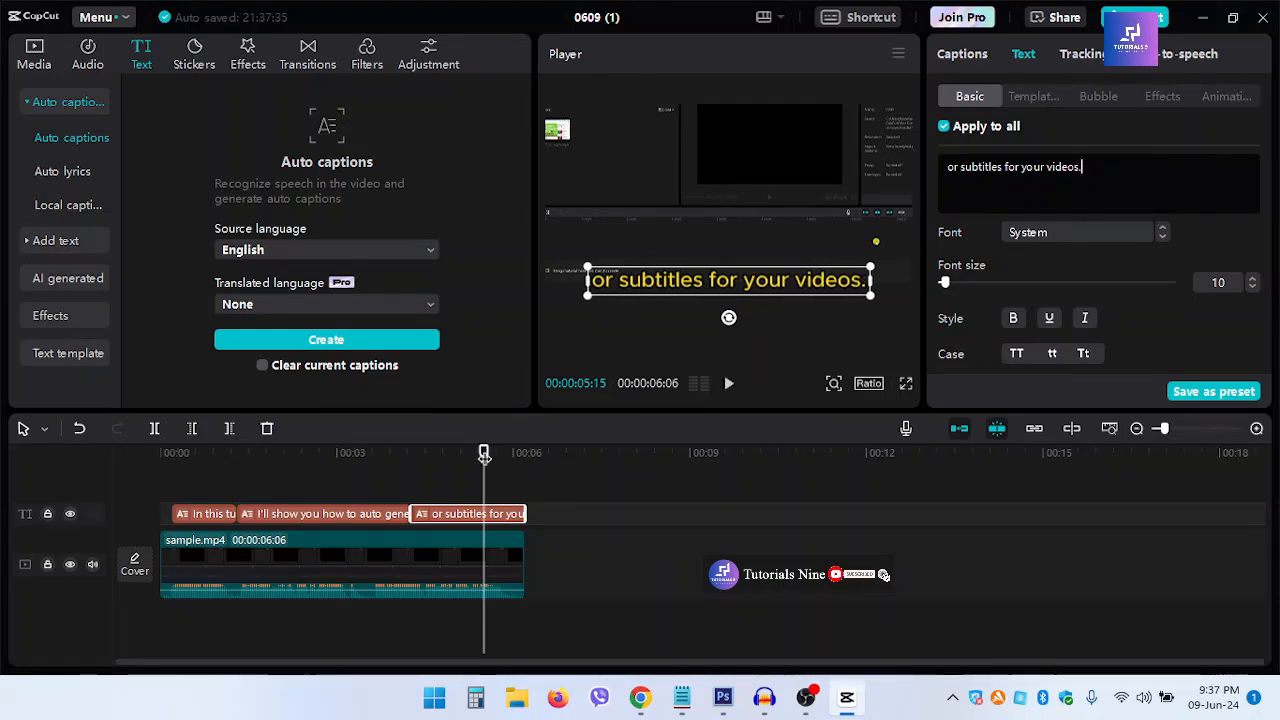
# - Play the captioned video from the beginning at 00:00:00:00 to review the edited captions
pyautogui.moveTo(484, 452); pyautogui.dragTo(132, 469)
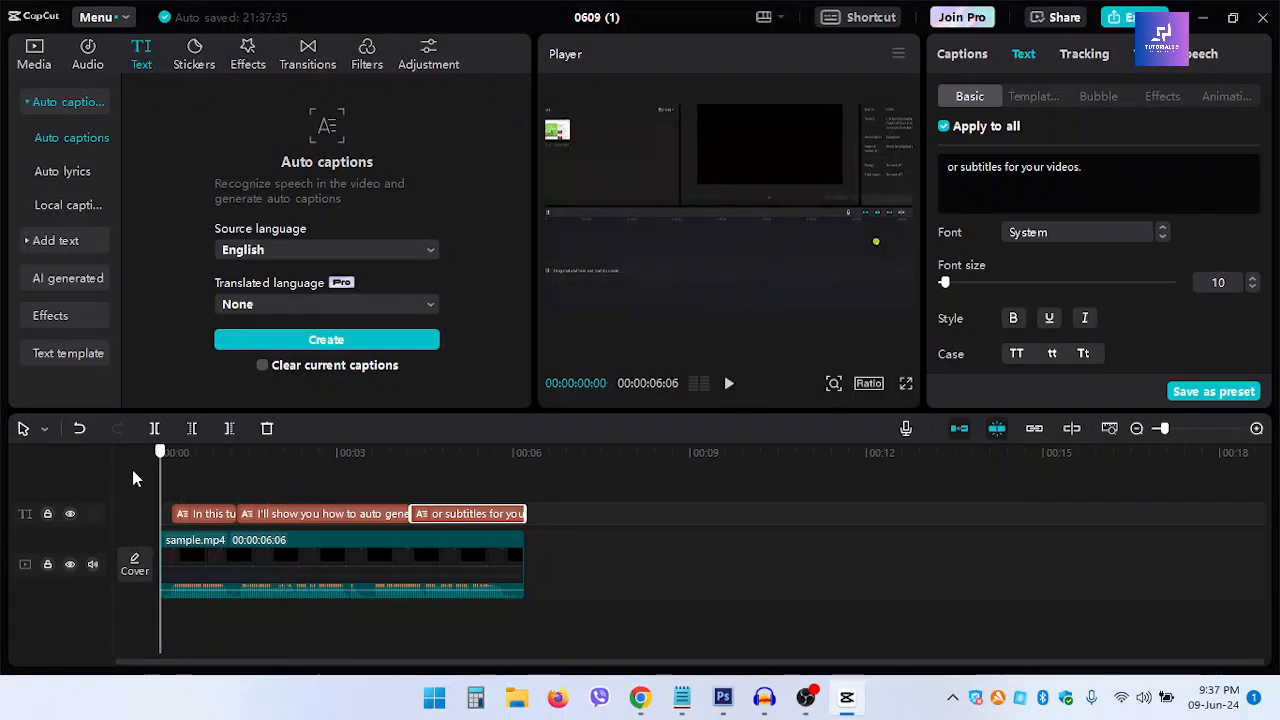
pyautogui.click(728, 383)
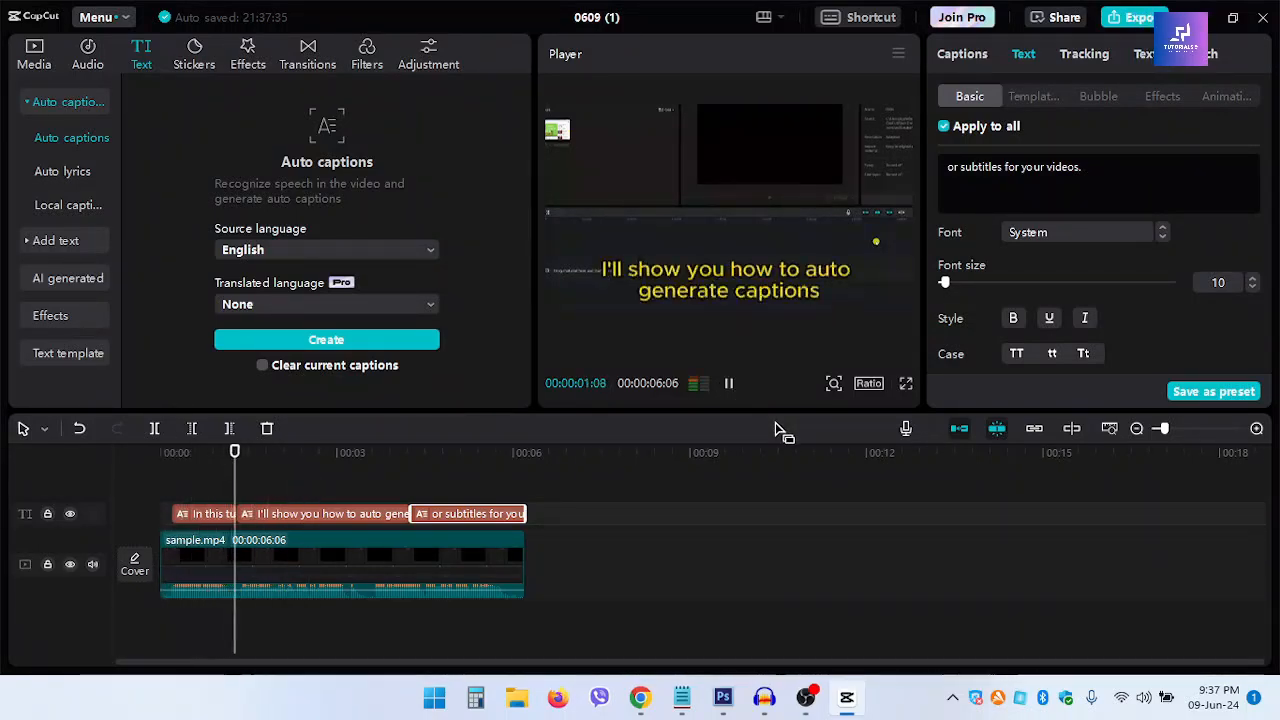